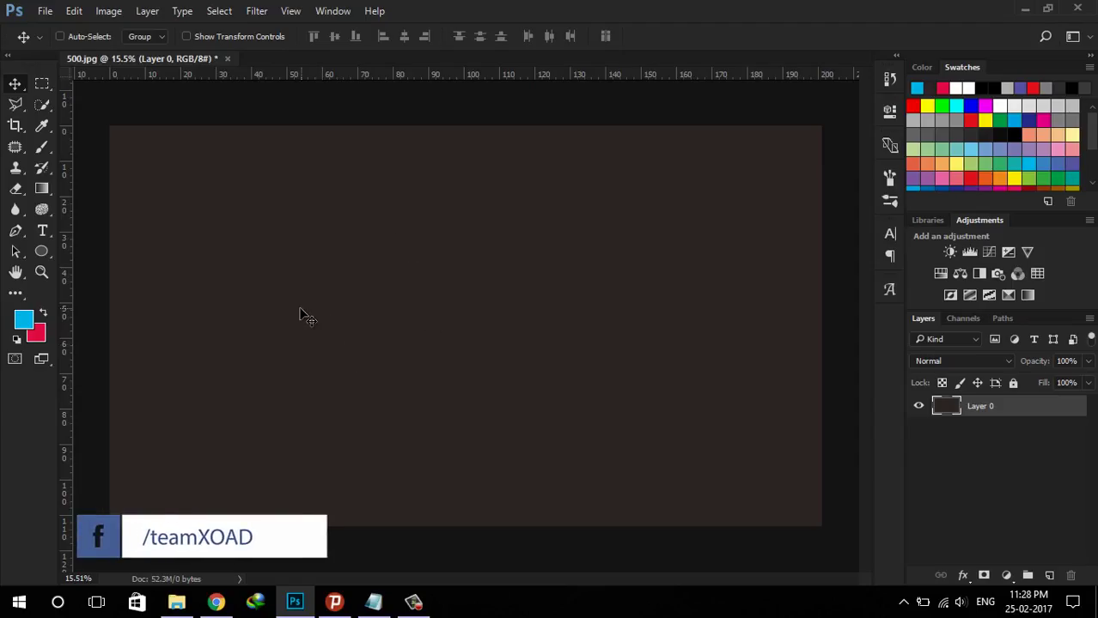
Fill Layer 0 with a radial gradient from dark navy to black at the edges
left_click(43, 188)
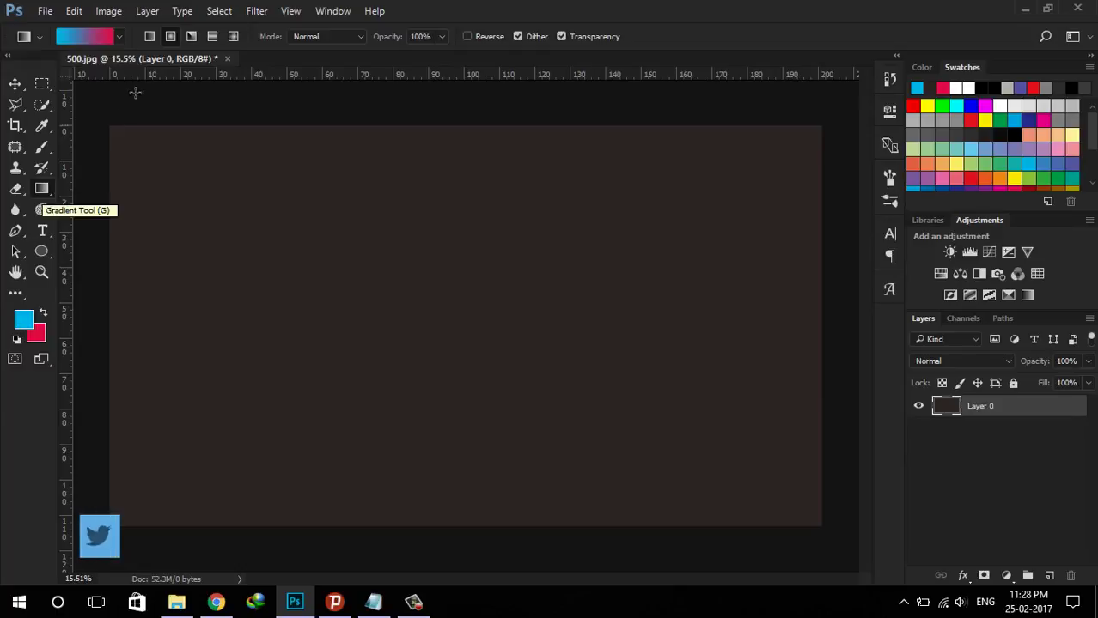
left_click(101, 39)
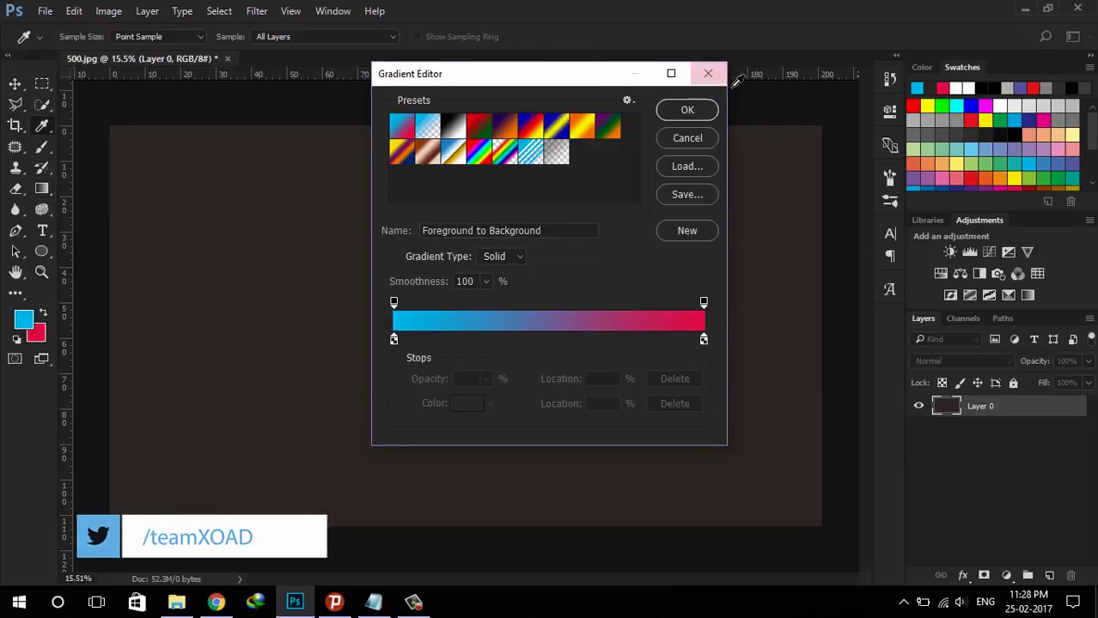
left_click(709, 76)
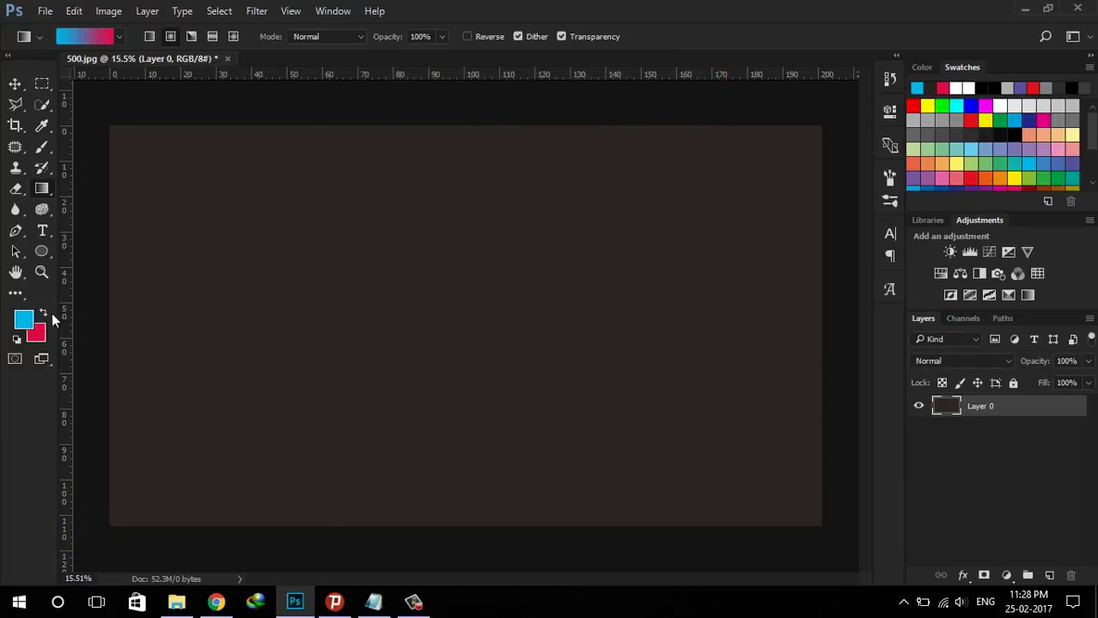
left_click_drag(1095, 143, 1091, 166)
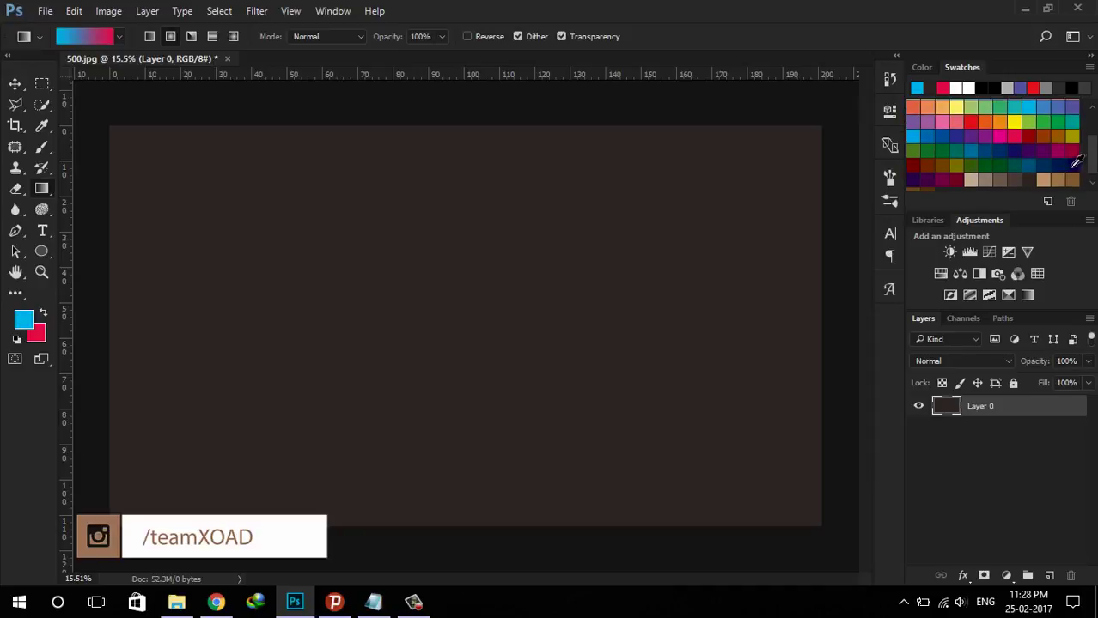
left_click(1072, 163)
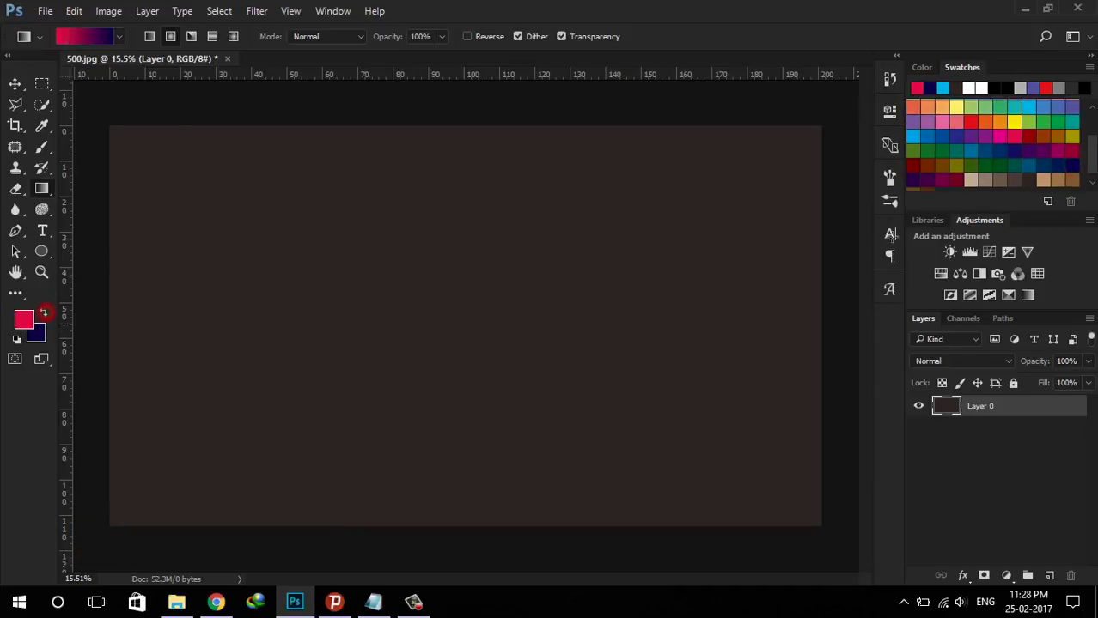
left_click_drag(1093, 180, 1093, 135)
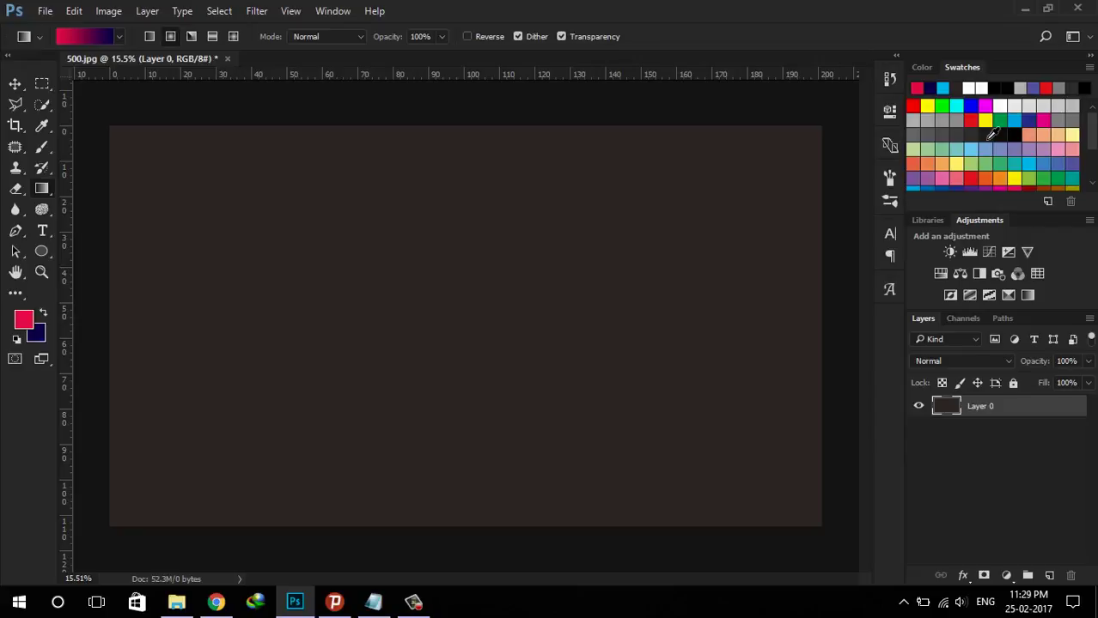
left_click(985, 134)
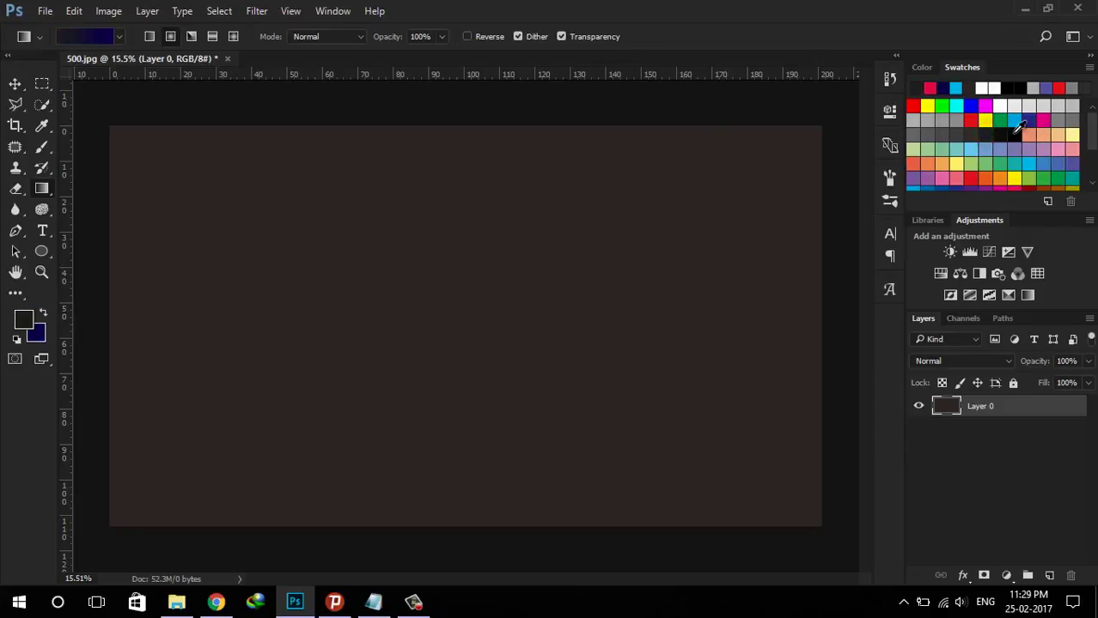
key("x")
left_click_drag(391, 381, 803, 128)
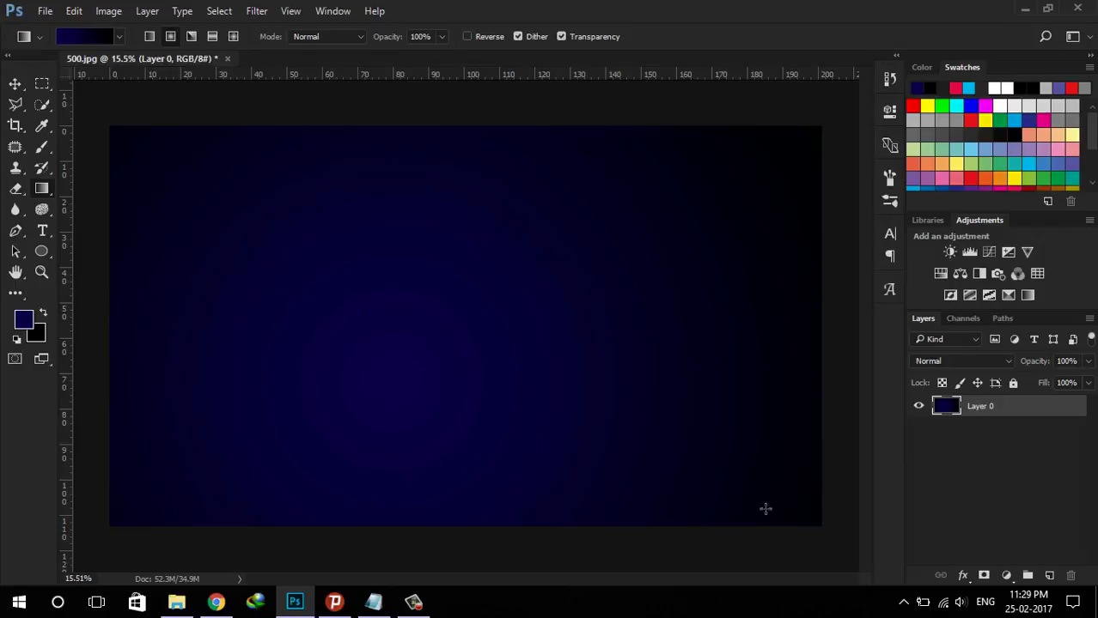
Add empty Layer 1 and choose the Brush tool with white paint
left_click(1051, 577)
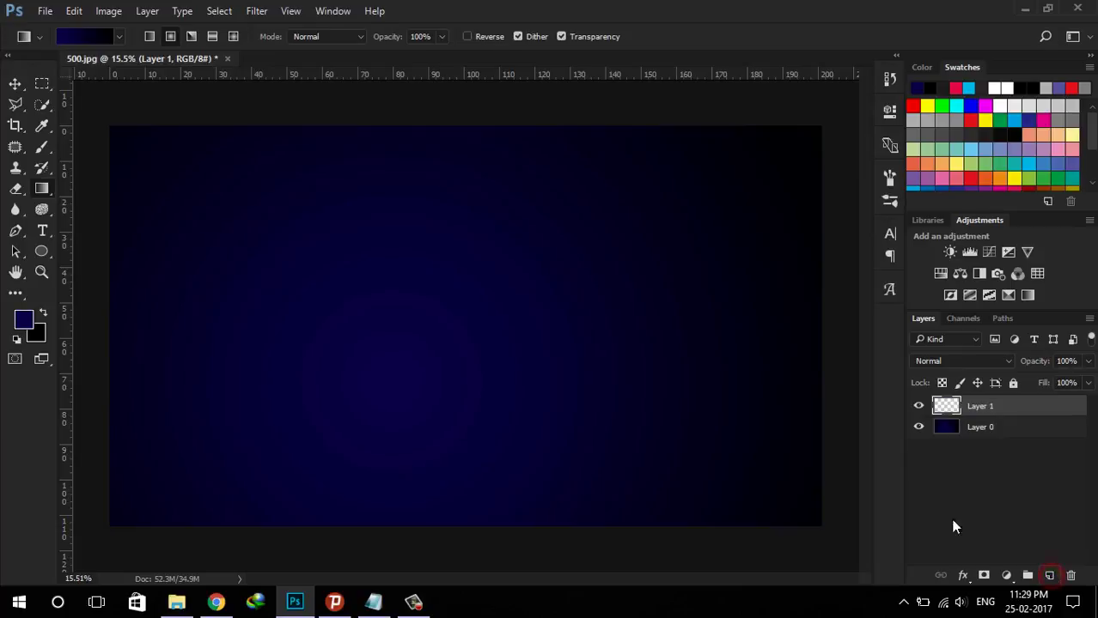
left_click(42, 146)
left_click(69, 37)
left_click(80, 37)
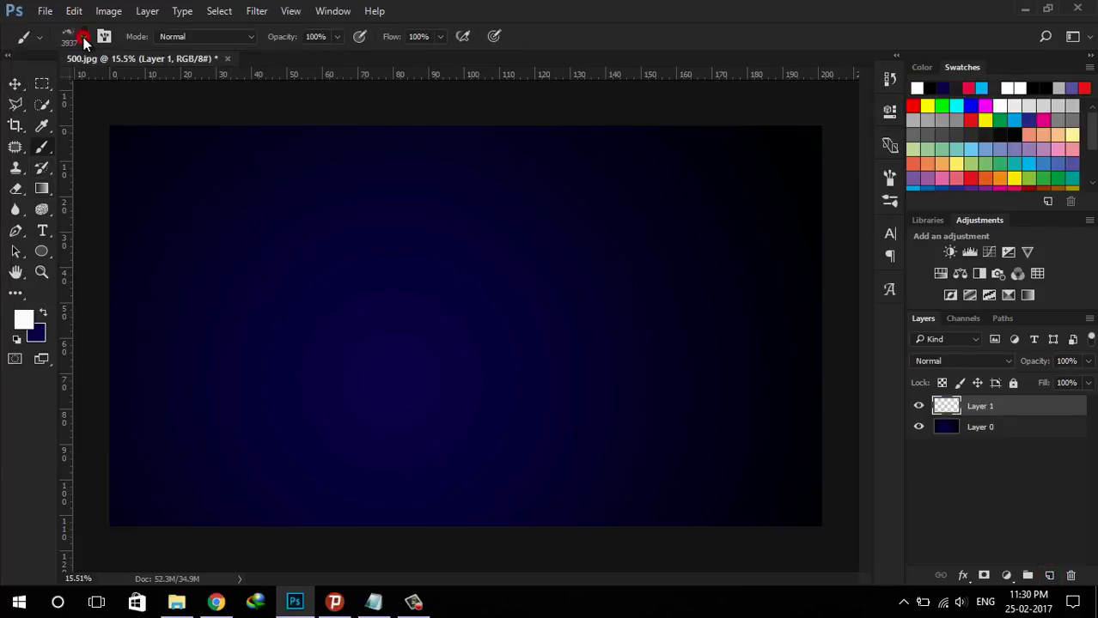
Set the brush to the 272 splash tip at 1691 px, flipped on X and Y
left_click(890, 177)
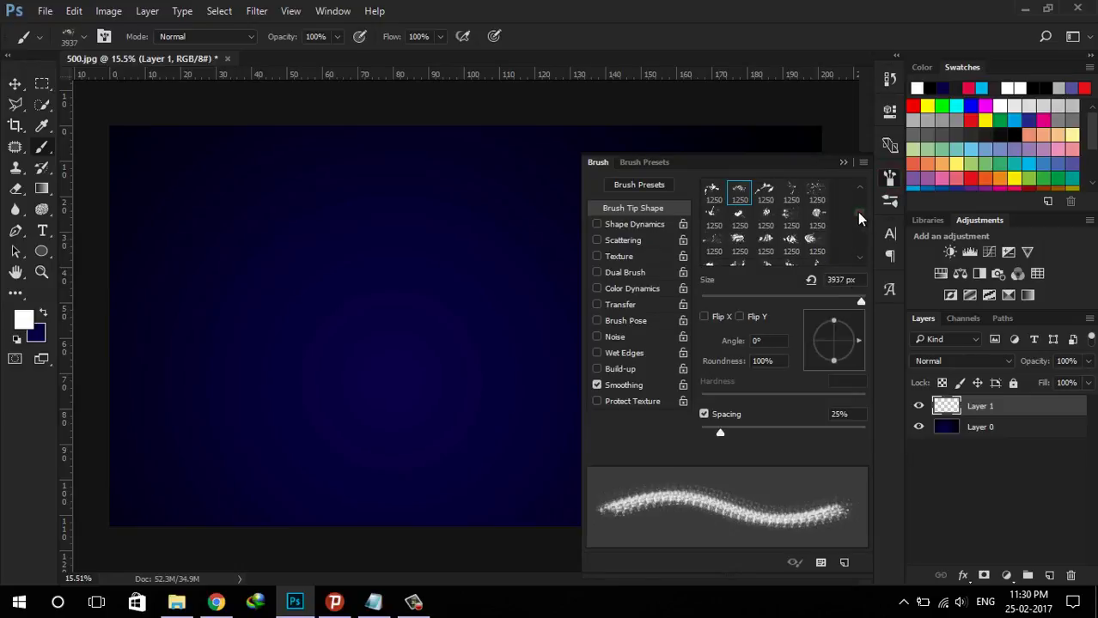
mouse_move(856, 212)
left_mouse_down()
mouse_move(860, 232)
mouse_move(864, 216)
left_mouse_up()
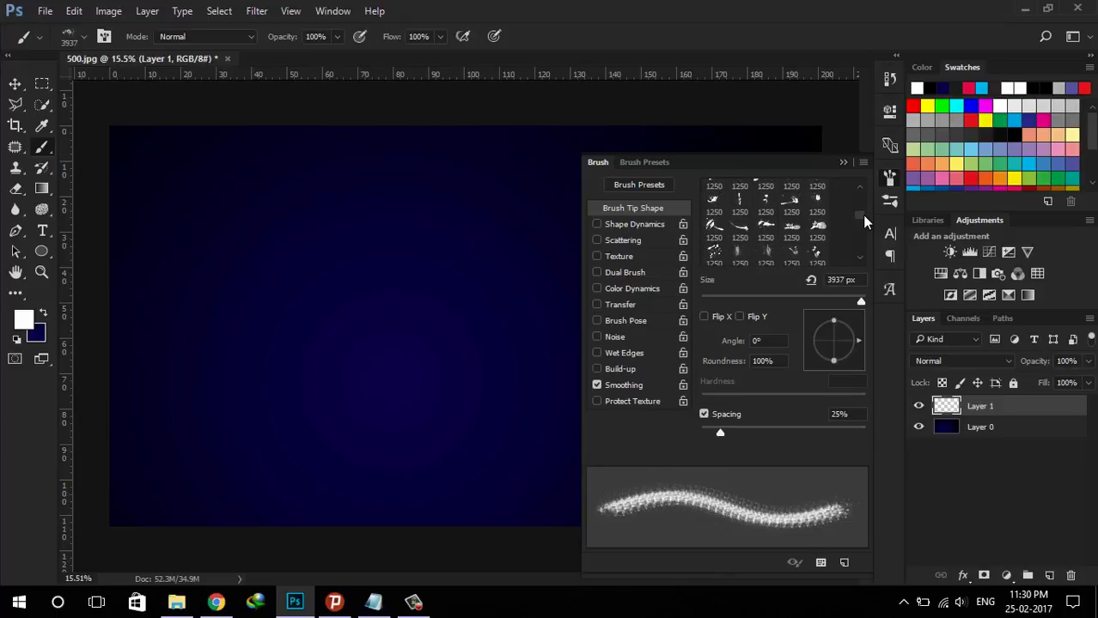
scroll(797, 246, "down", 2)
scroll(796, 247, "down", 2)
scroll(797, 249, "down", 2)
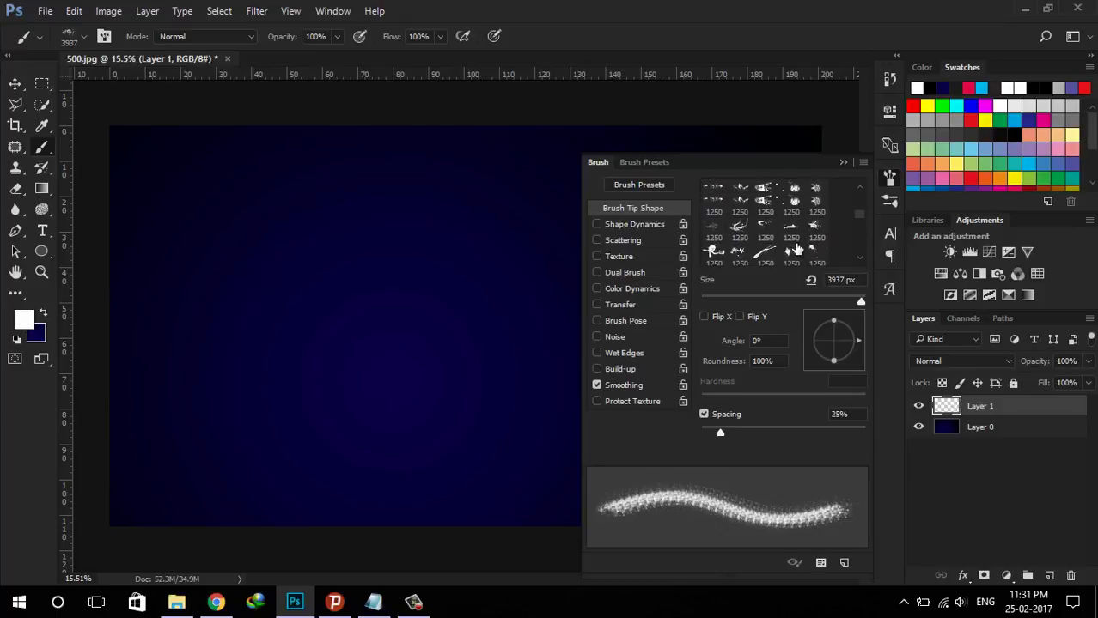
scroll(796, 249, "down", 1)
scroll(796, 246, "down", 1)
scroll(796, 247, "down", 1)
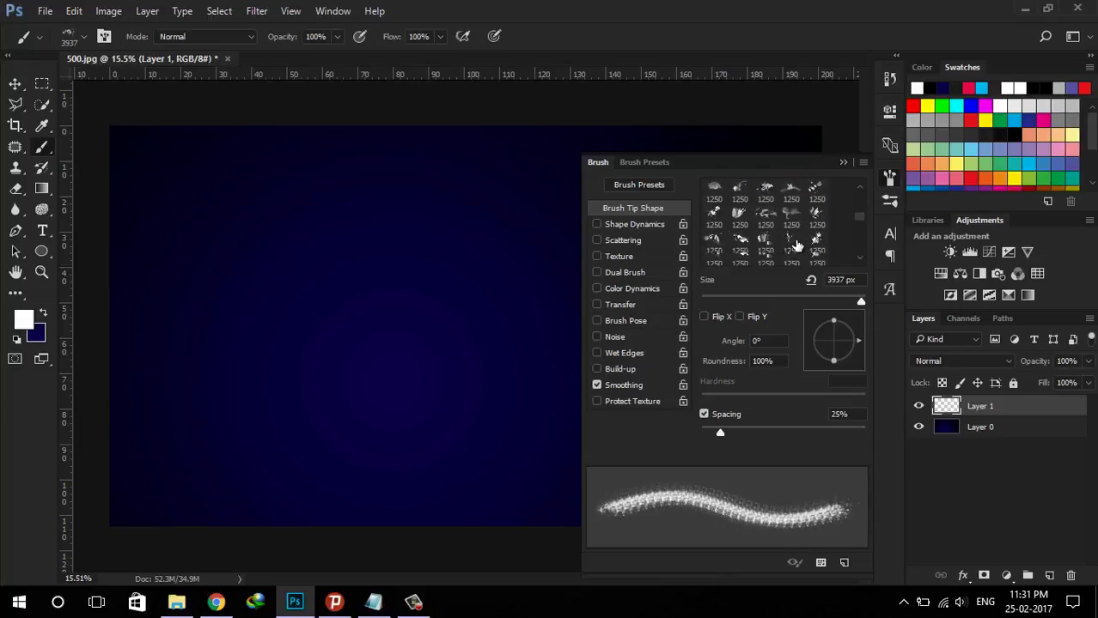
scroll(796, 247, "down", 1)
scroll(796, 245, "down", 1)
scroll(796, 247, "down", 1)
scroll(796, 246, "down", 1)
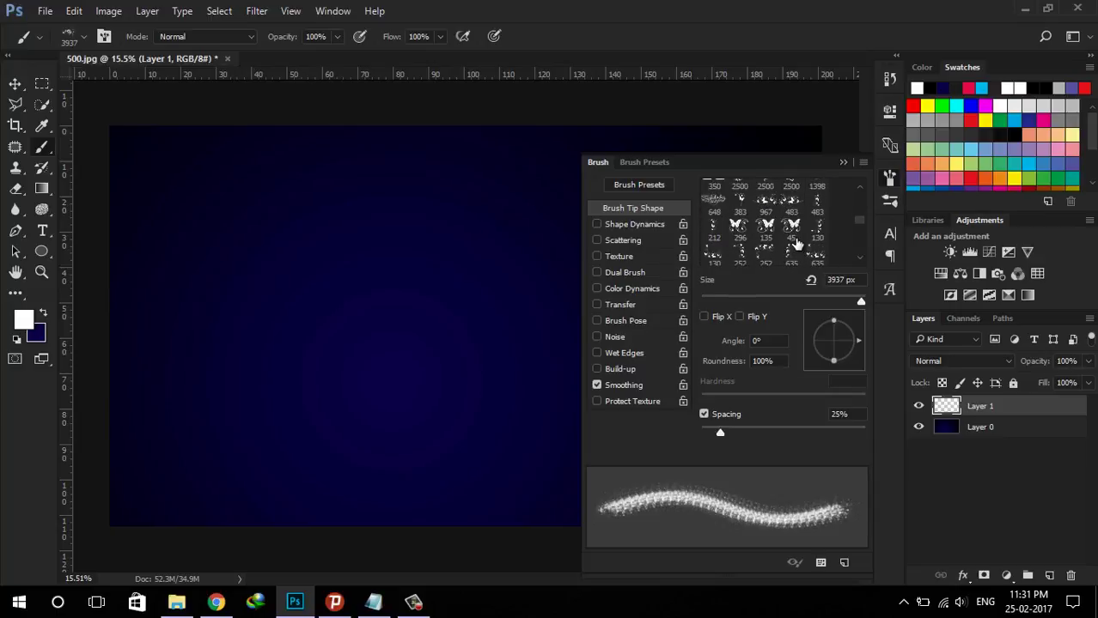
scroll(796, 246, "down", 2)
scroll(796, 246, "down", 1)
scroll(812, 237, "down", 1)
scroll(812, 236, "down", 2)
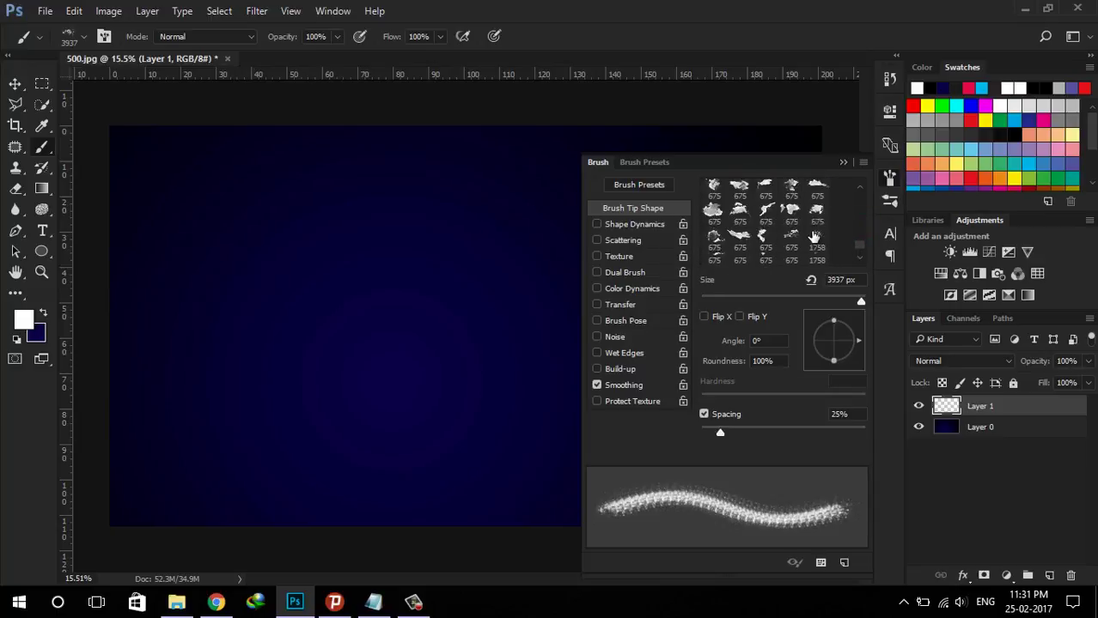
scroll(812, 236, "down", 1)
scroll(812, 236, "down", 1)
scroll(811, 236, "down", 2)
scroll(812, 236, "down", 1)
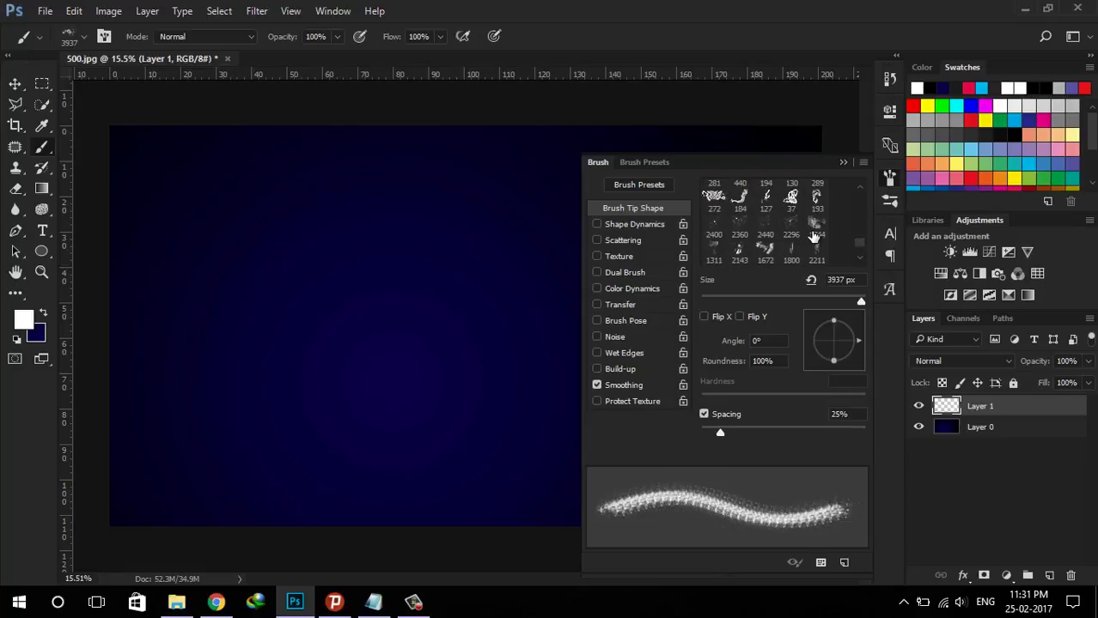
scroll(812, 236, "down", 1)
left_click(717, 211)
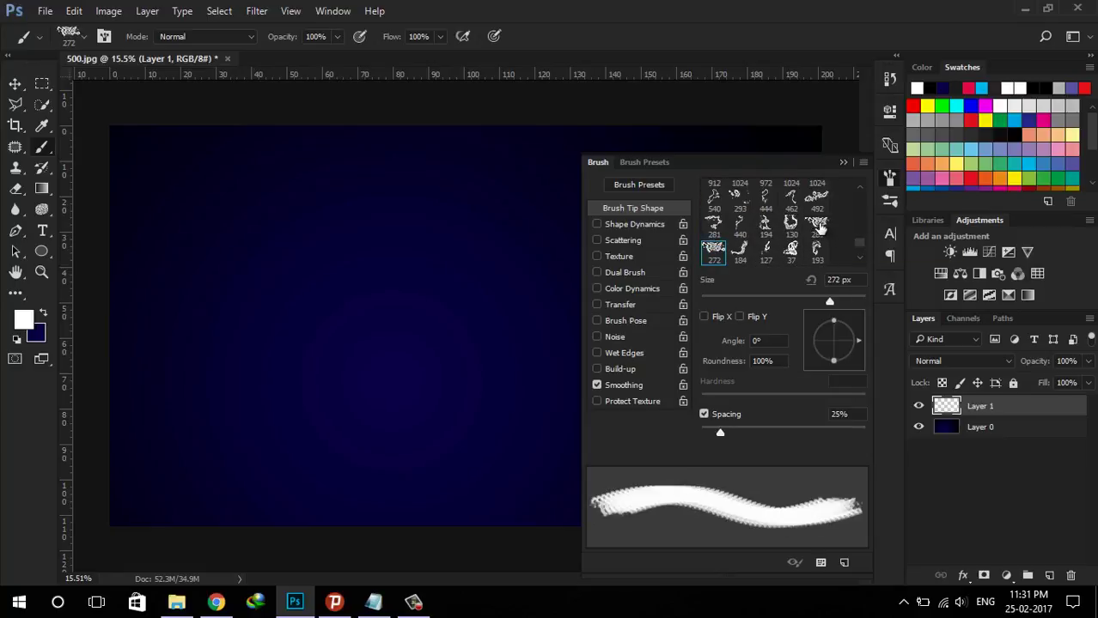
left_click_drag(828, 301, 853, 302)
left_click(705, 317)
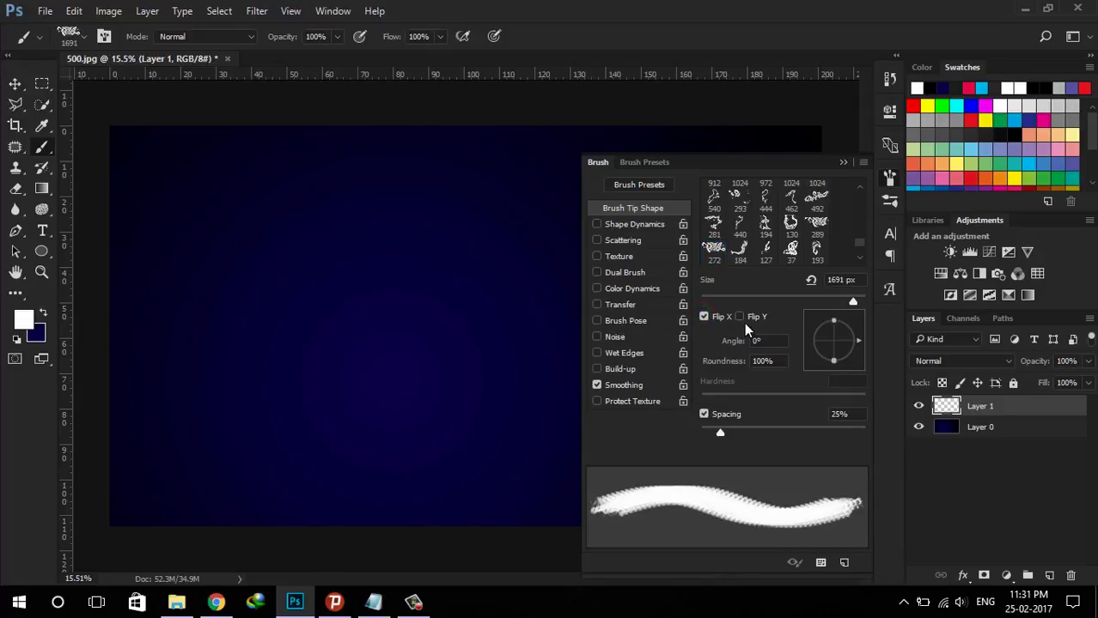
left_click(740, 317)
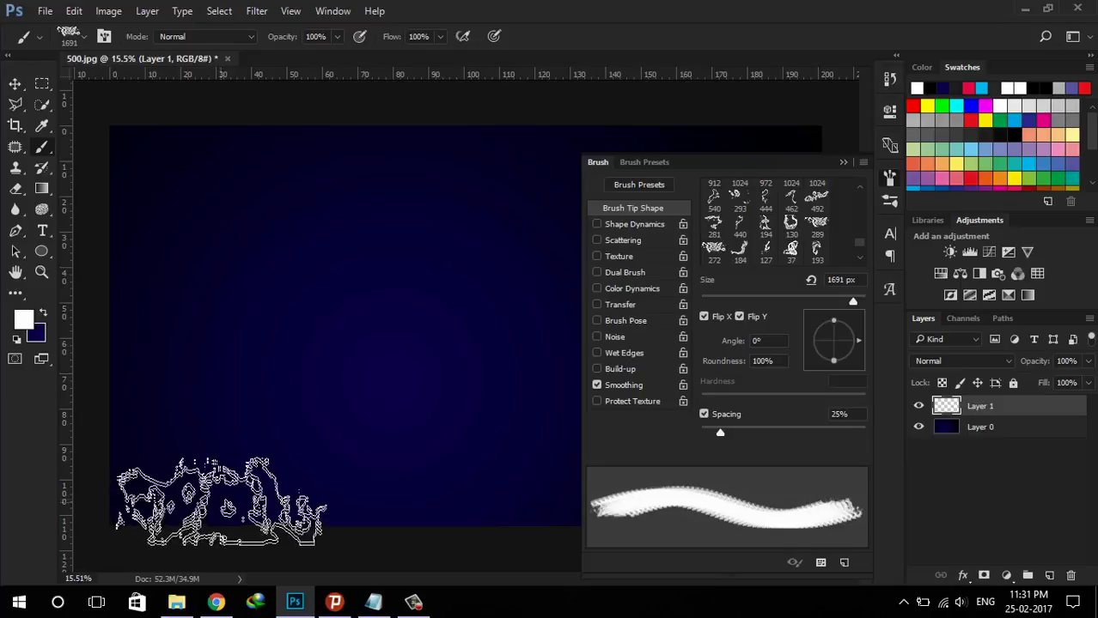
Stamp a cyan splash at the canvas's lower left, replacing a white one
left_click(221, 499)
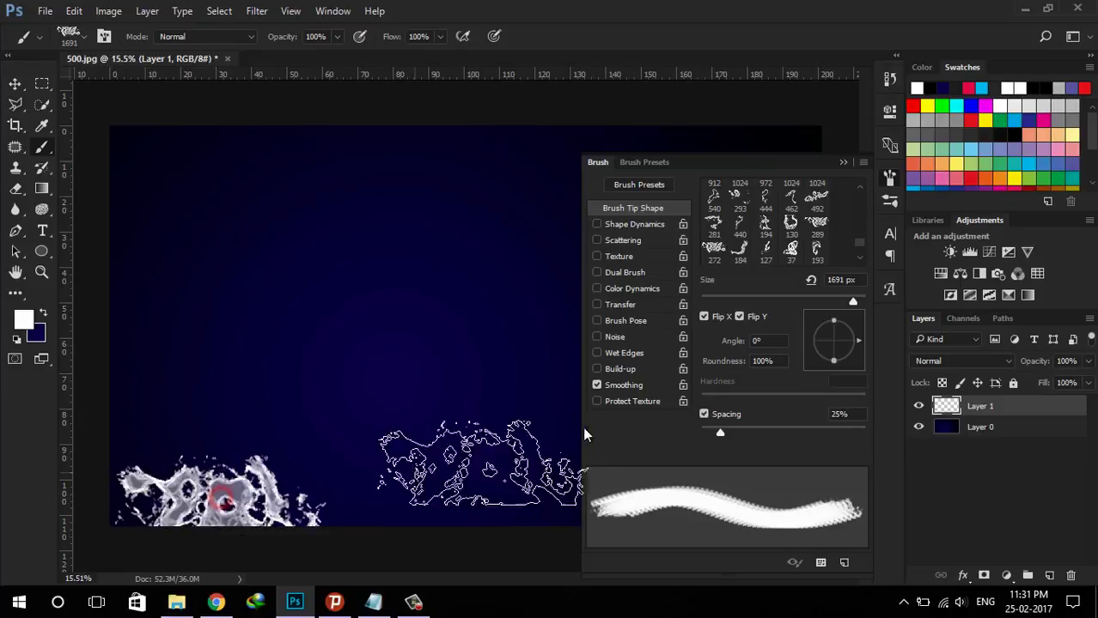
key("ctrl+z")
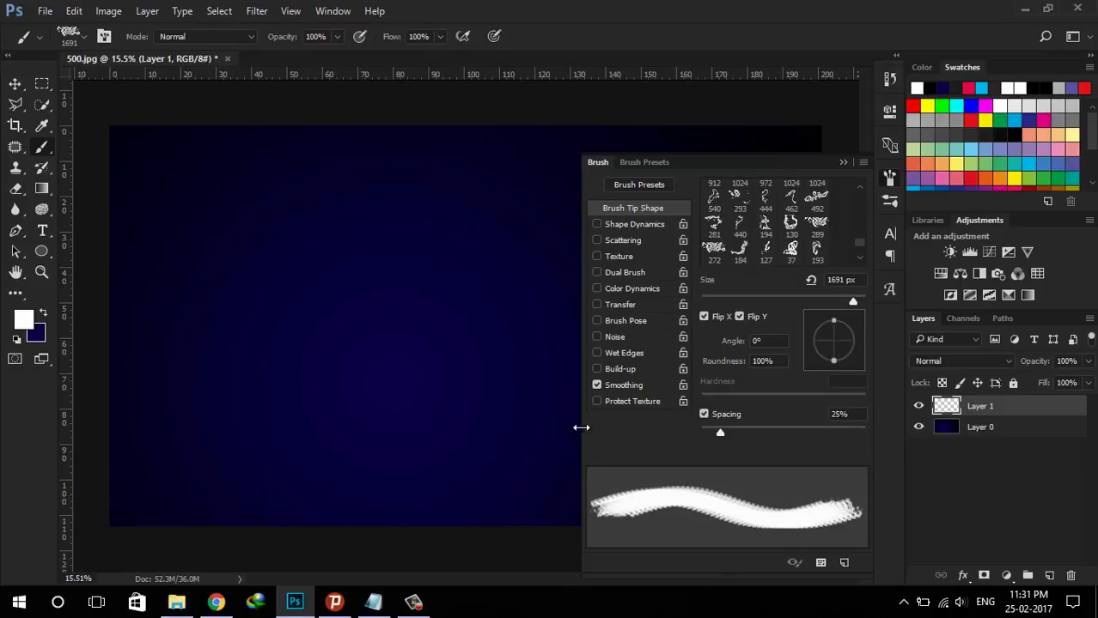
left_click(981, 88)
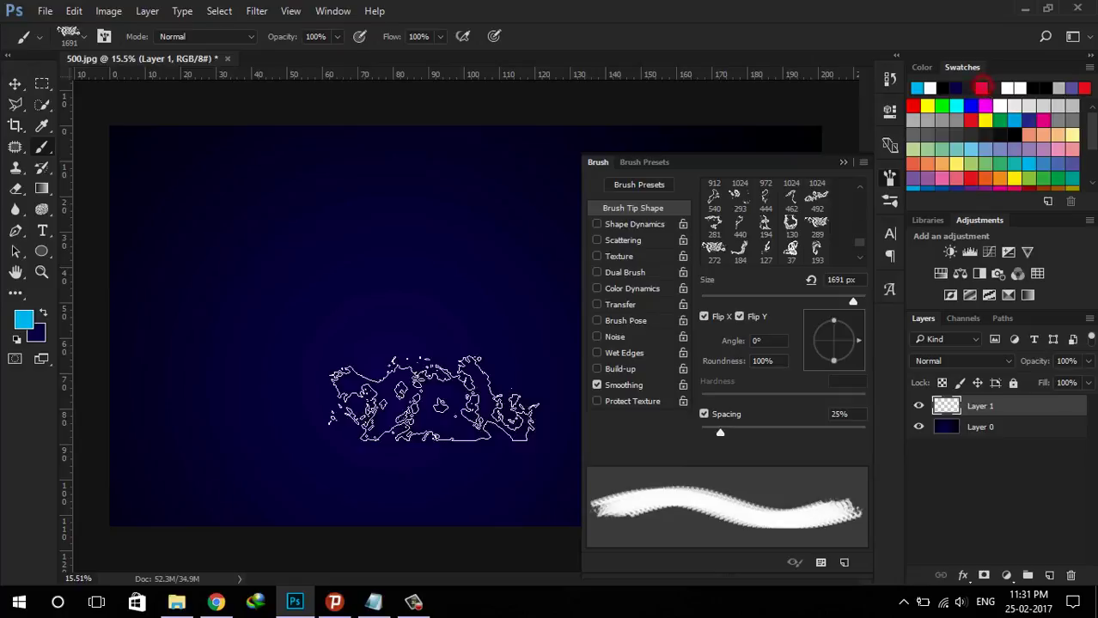
left_click(237, 505)
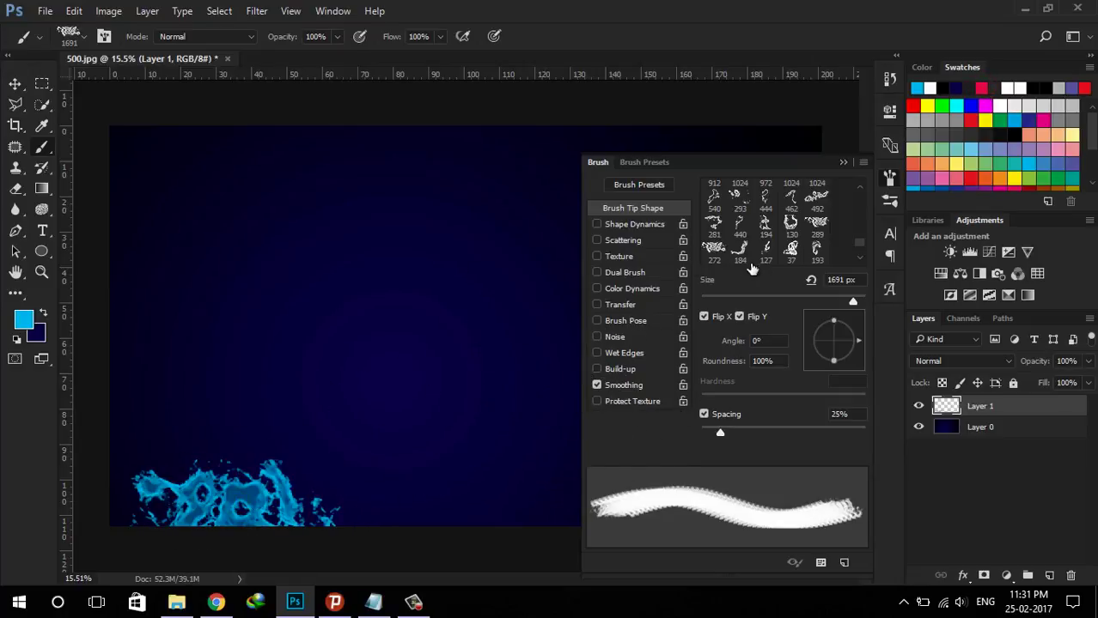
Add a splash near the bottom centre and a horizontally mirrored splash on a new layer
left_click(703, 317)
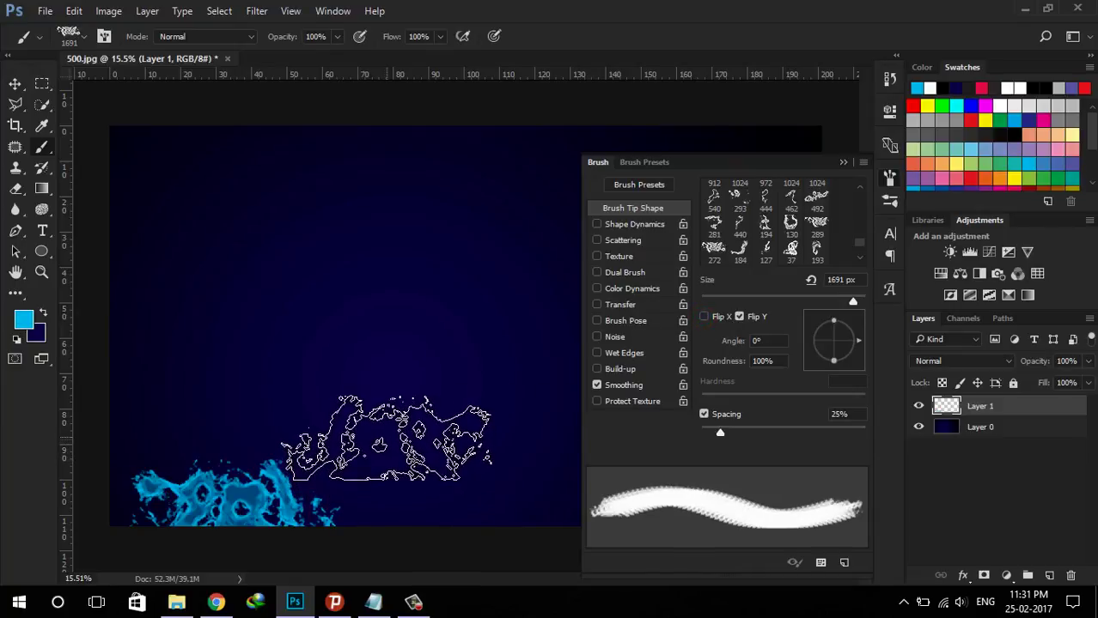
left_click(383, 430)
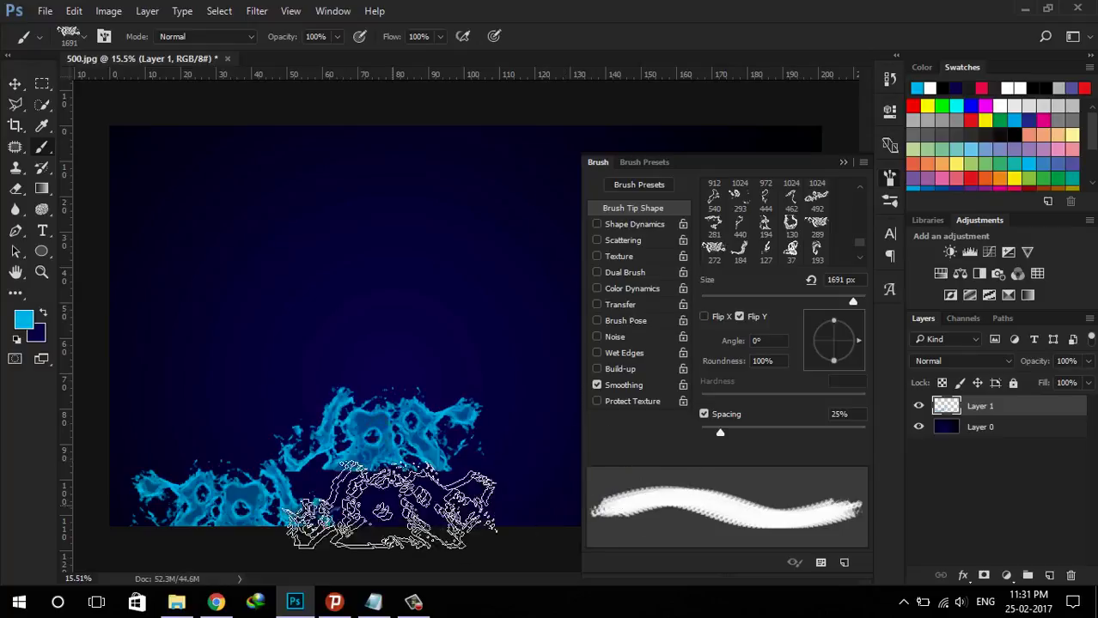
left_click(1048, 575)
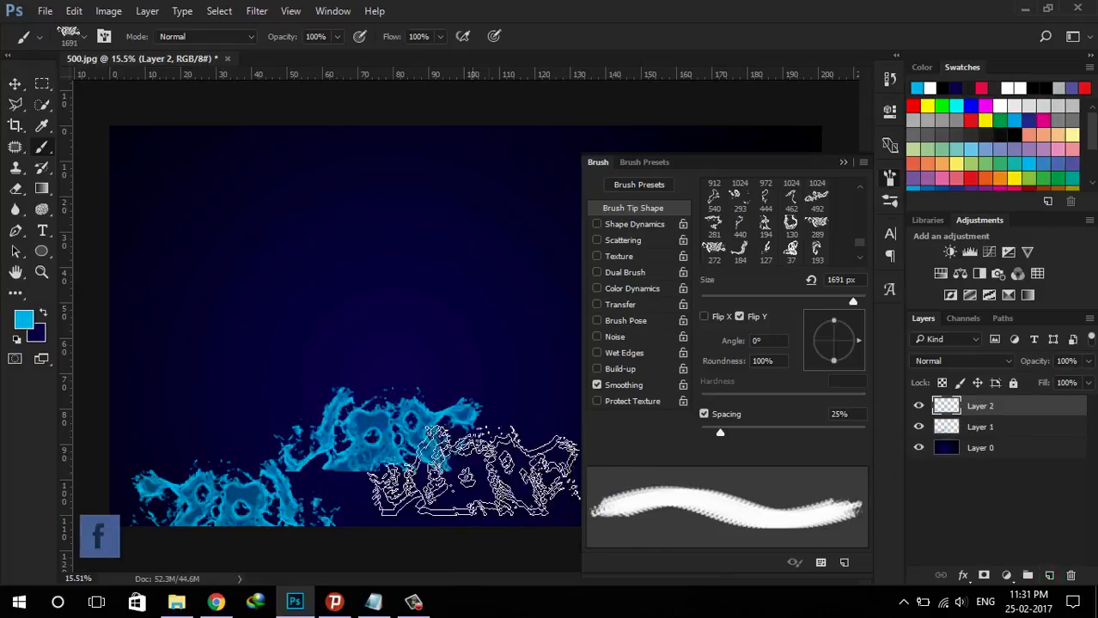
left_click(704, 317)
left_click(382, 463)
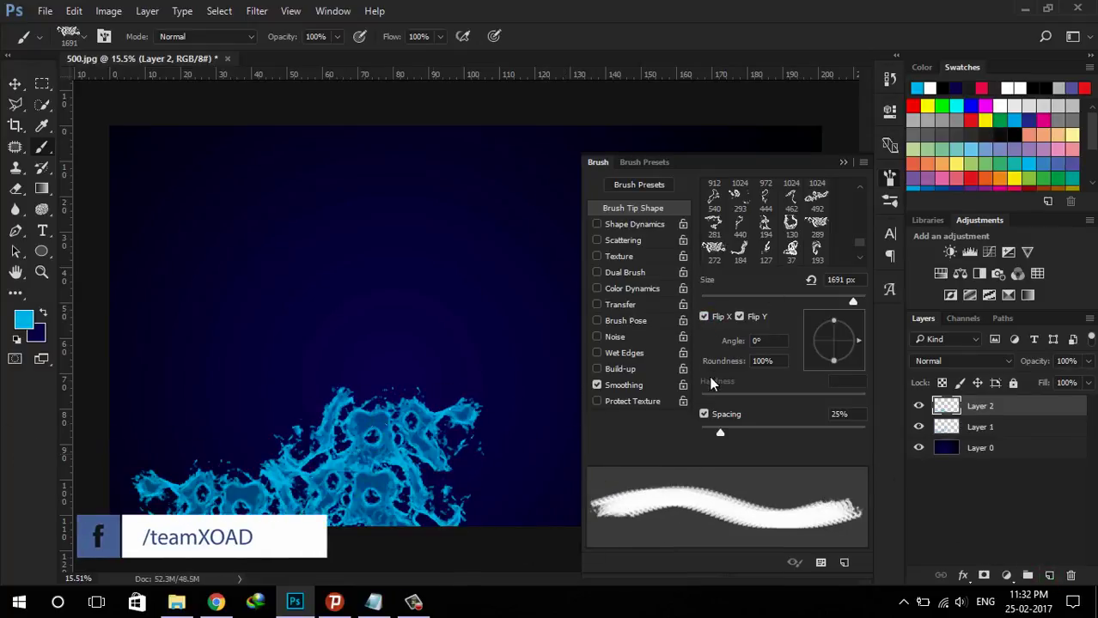
On a new layer, stamp vertically flipped splashes at the right edge and bottom middle
left_click(816, 225)
left_click(739, 317)
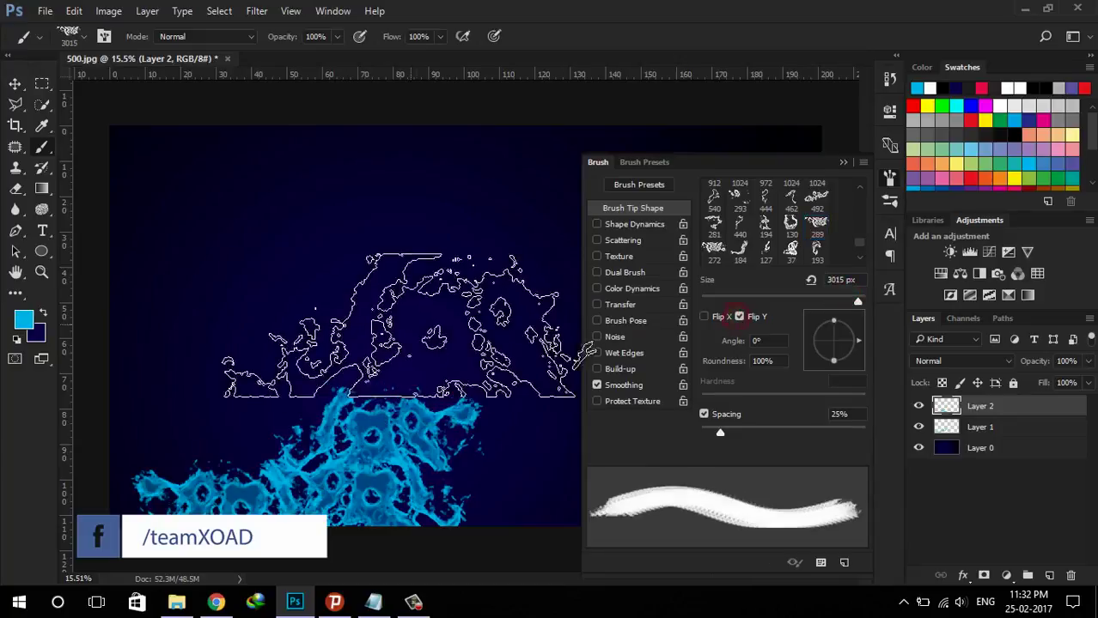
left_click(843, 161)
left_click(1049, 575)
left_click(820, 468)
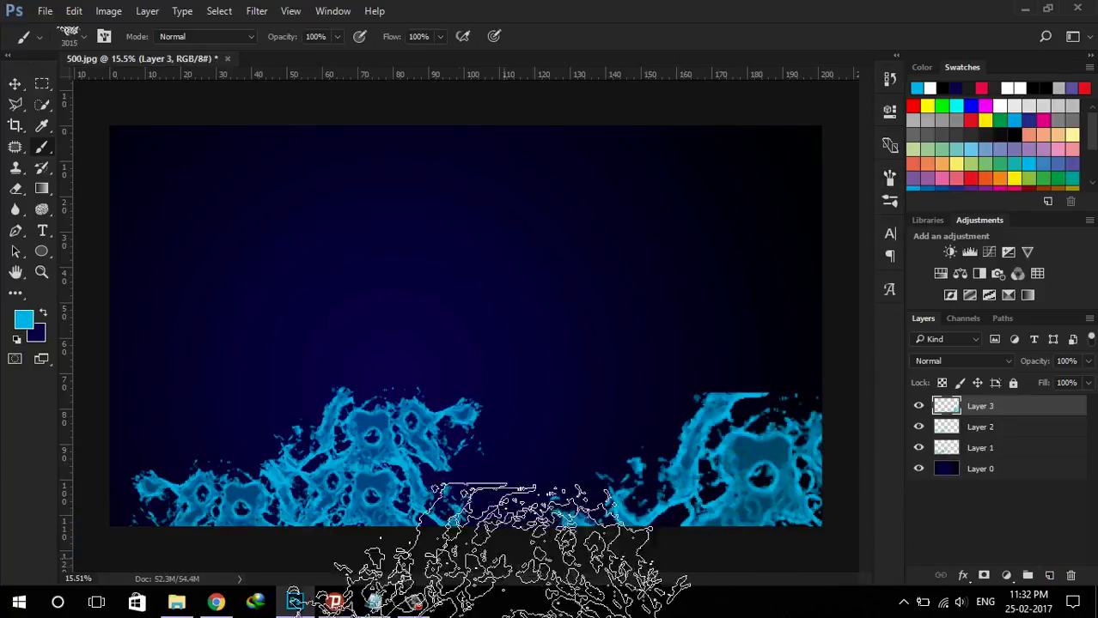
left_click(470, 491)
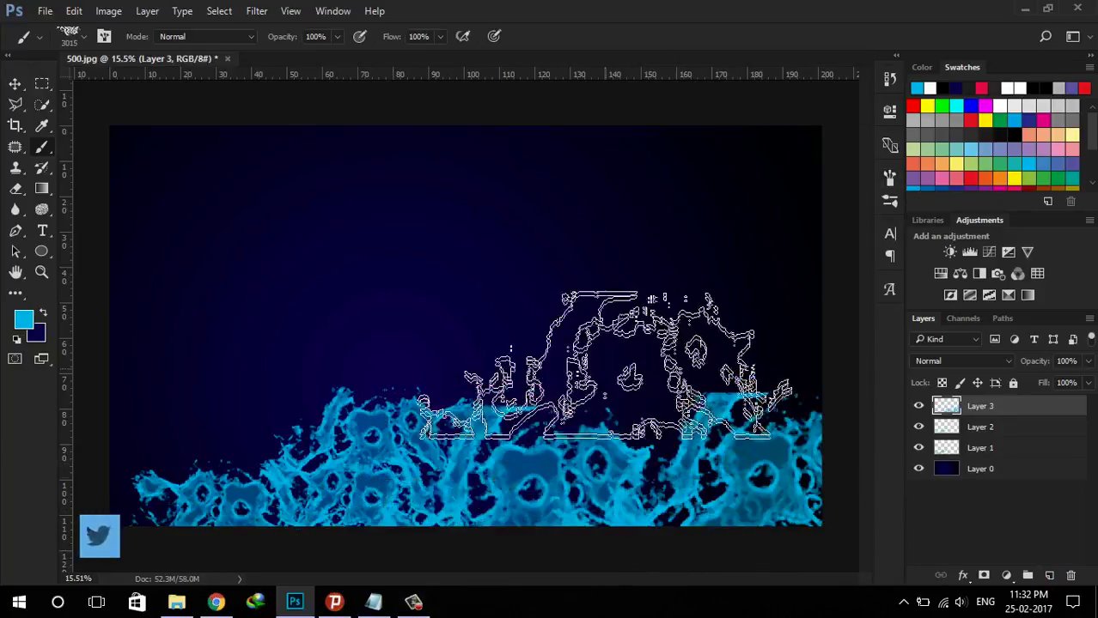
Add Layer 4 and set another splash tip at 1912 px, flipped vertically and horizontally
left_click(1048, 575)
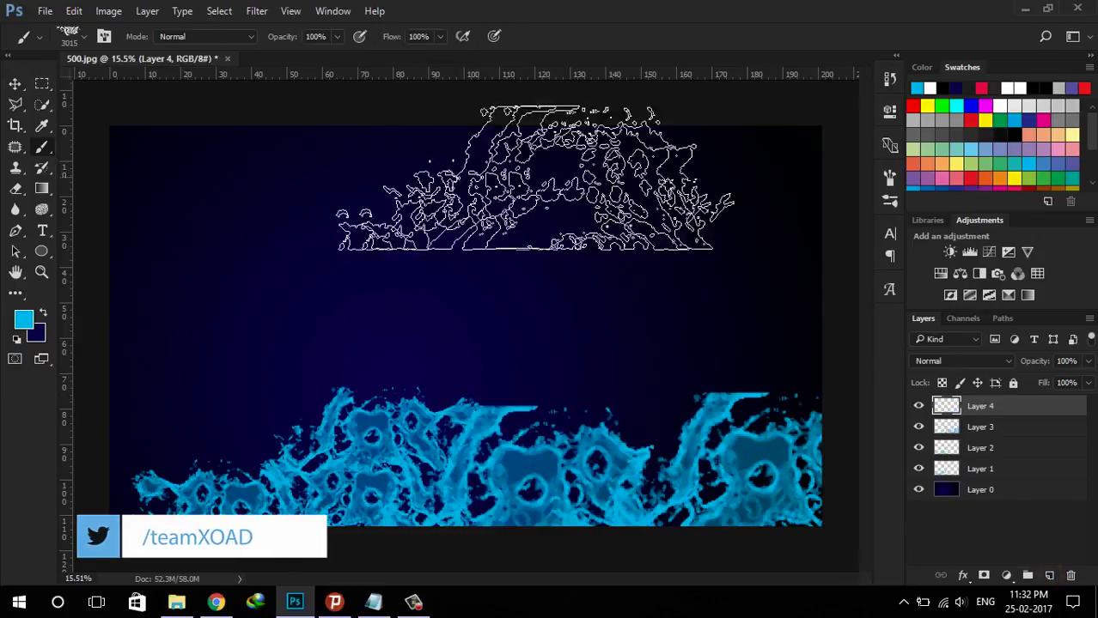
left_click(890, 176)
left_click(713, 250)
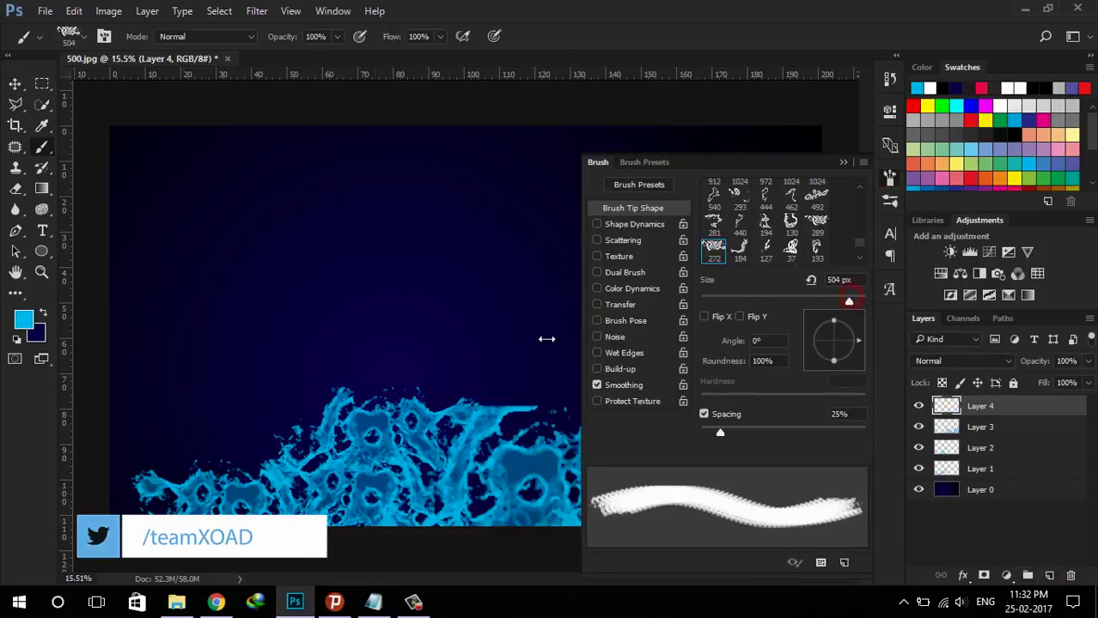
left_click_drag(856, 302, 854, 302)
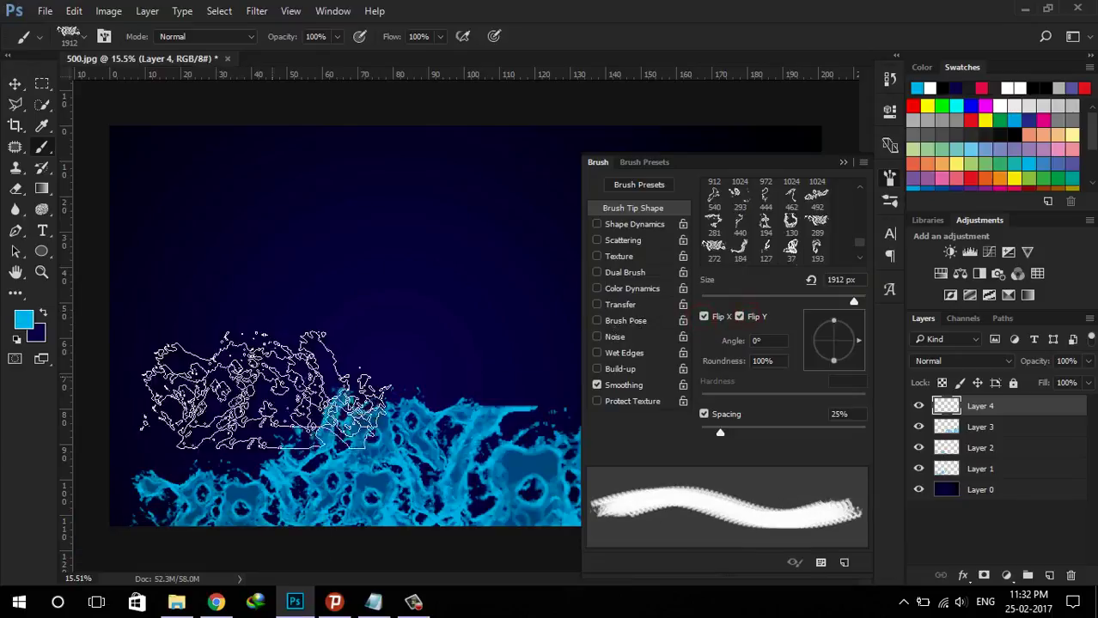
left_click(889, 176)
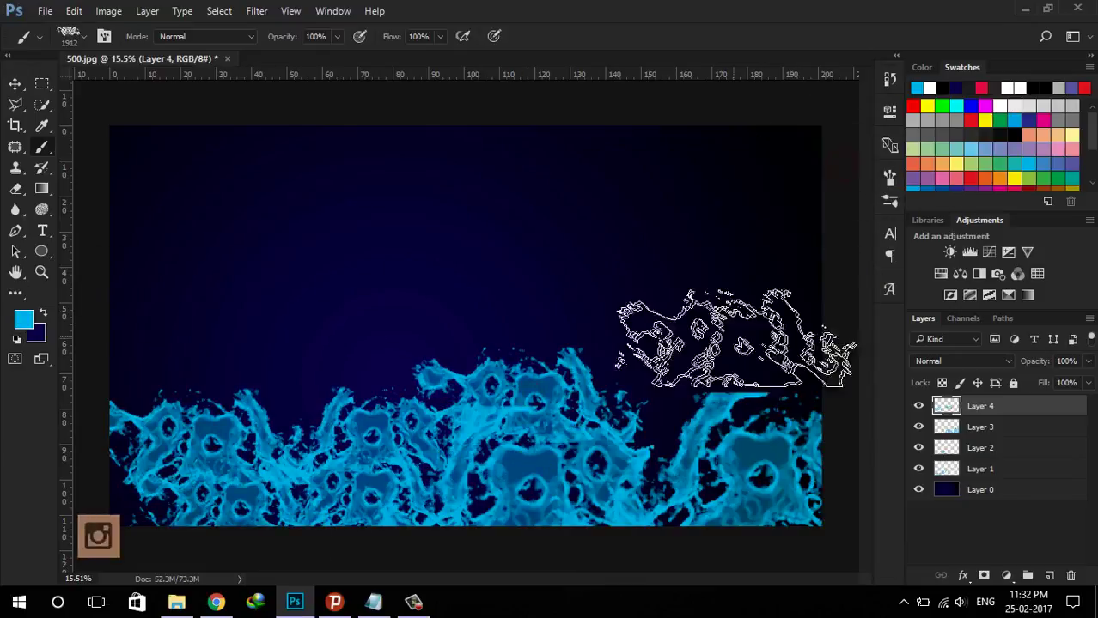
left_click(890, 176)
left_click(738, 317)
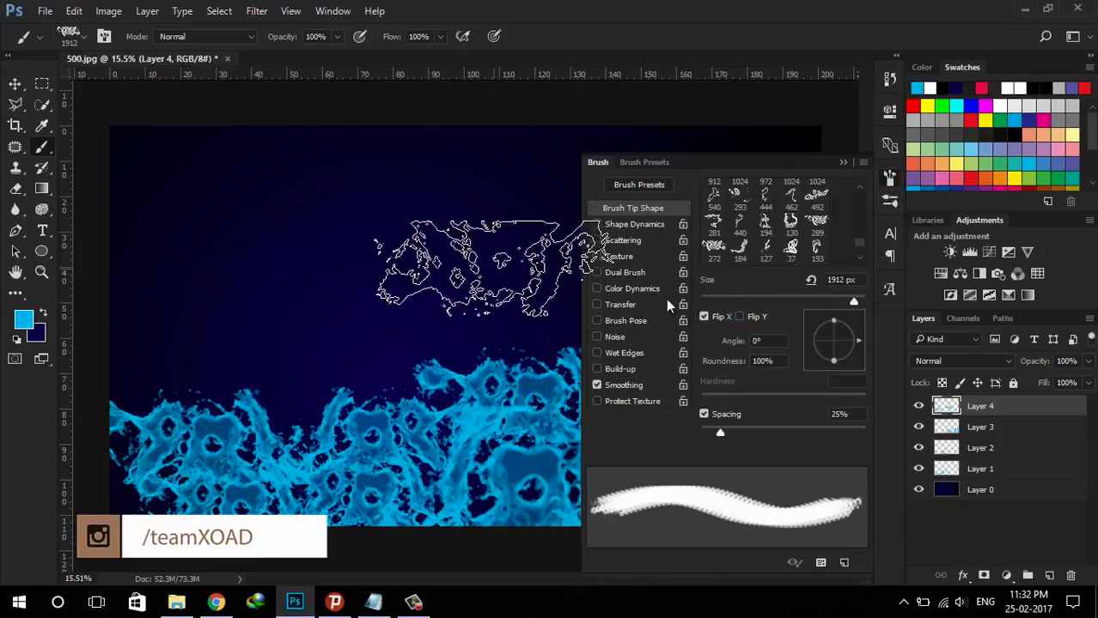
left_click(703, 317)
left_click(703, 317)
left_click(889, 176)
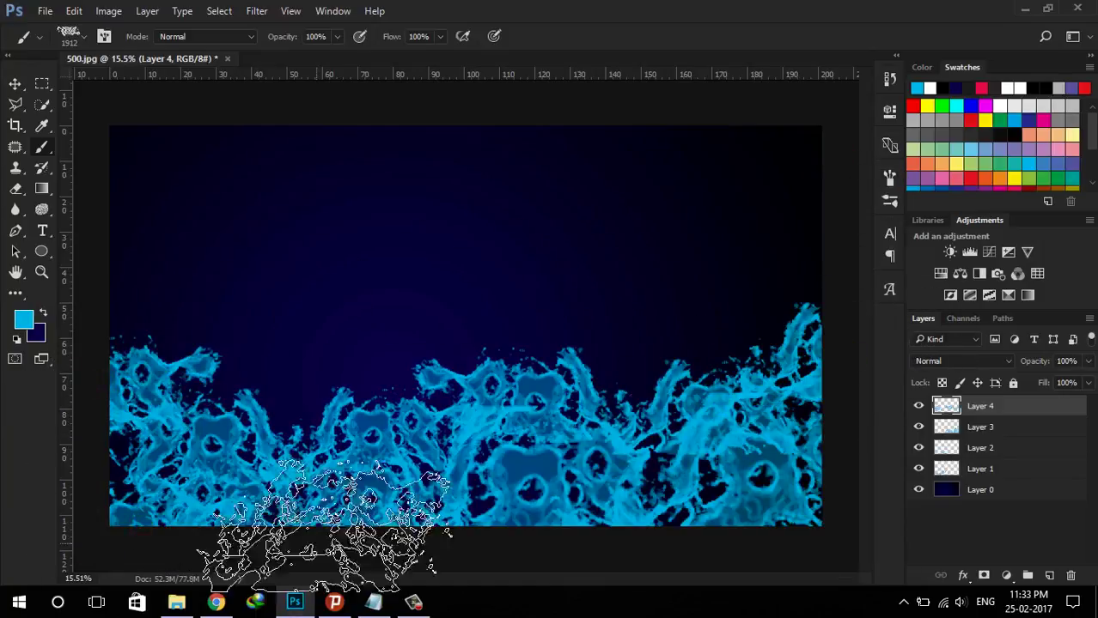
Add Layer 5 and browse the brush presets for an ornamental brush
left_click(1049, 575)
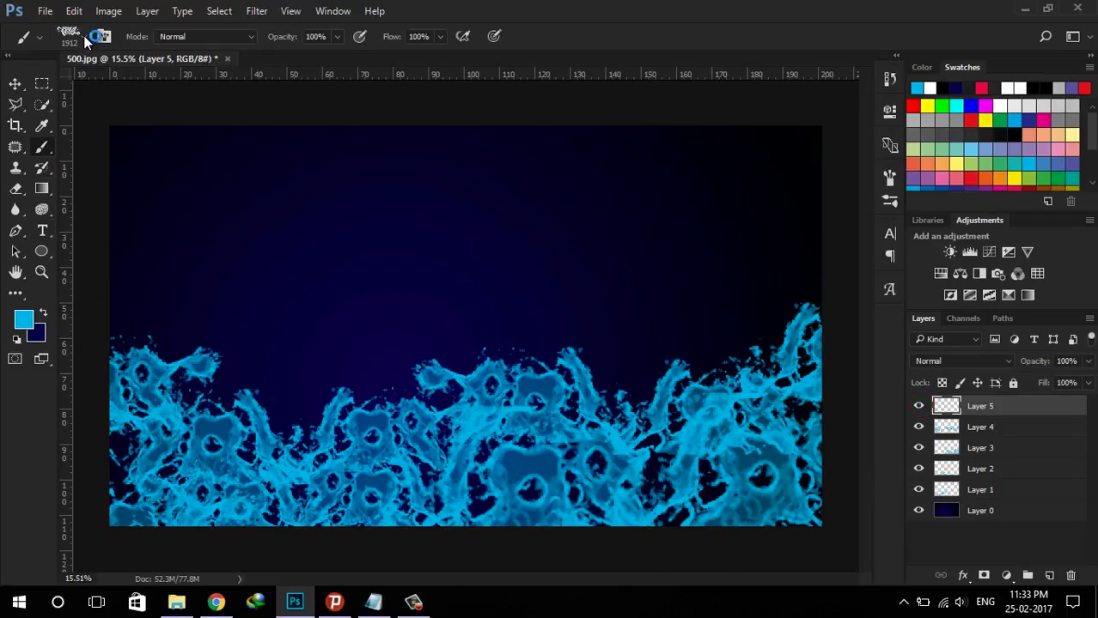
right_click(281, 248)
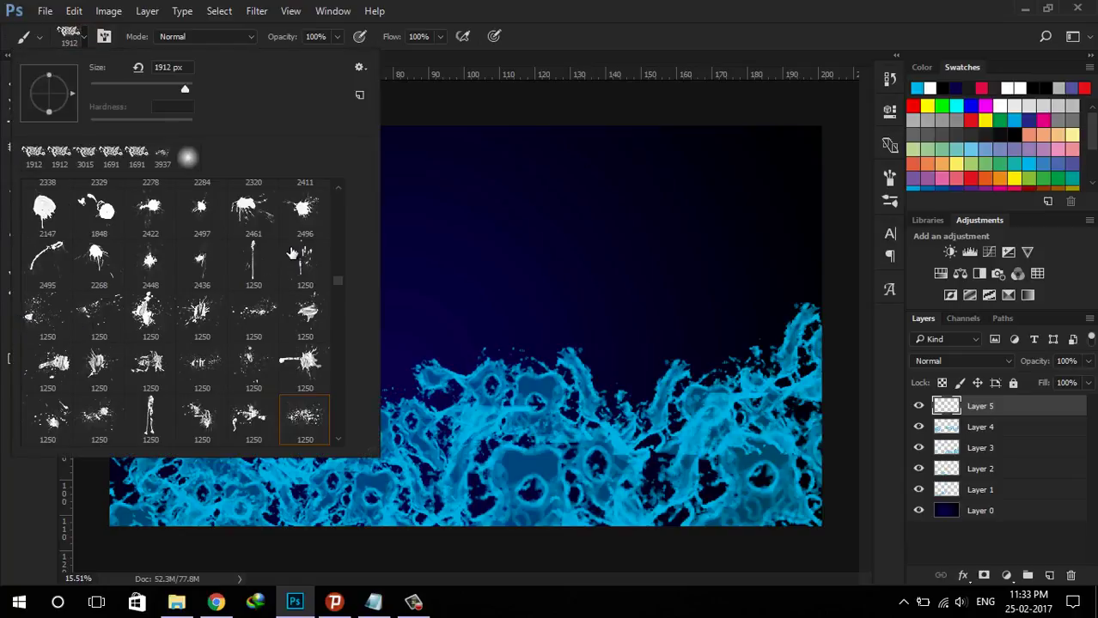
scroll(336, 278, "down", 2)
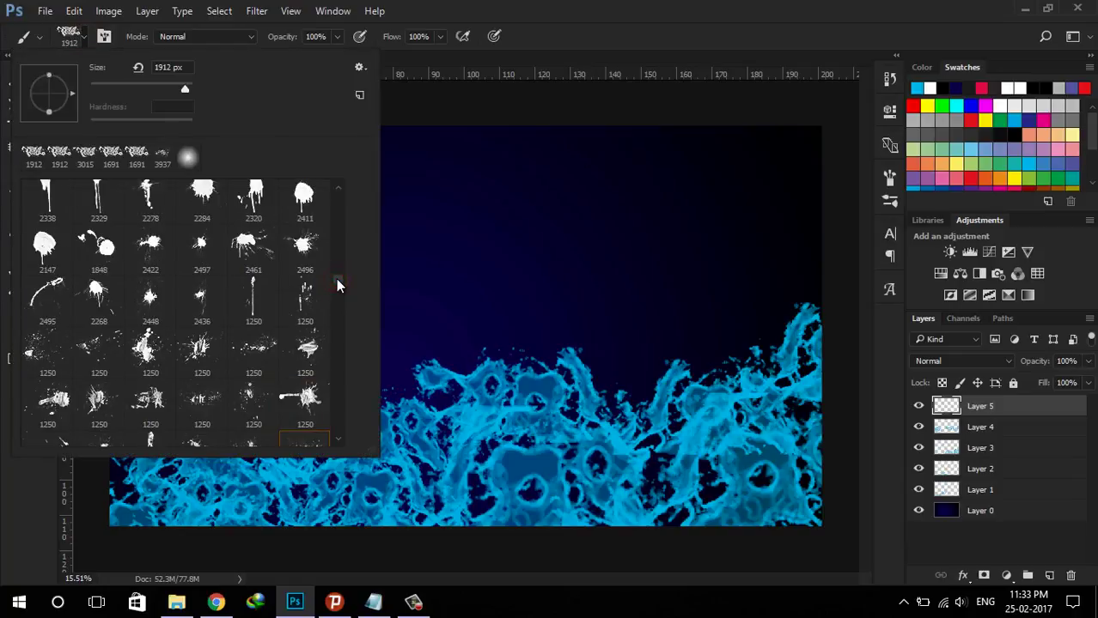
scroll(336, 278, "down", 2)
scroll(335, 282, "down", 2)
scroll(336, 292, "up", 2)
scroll(335, 257, "up", 2)
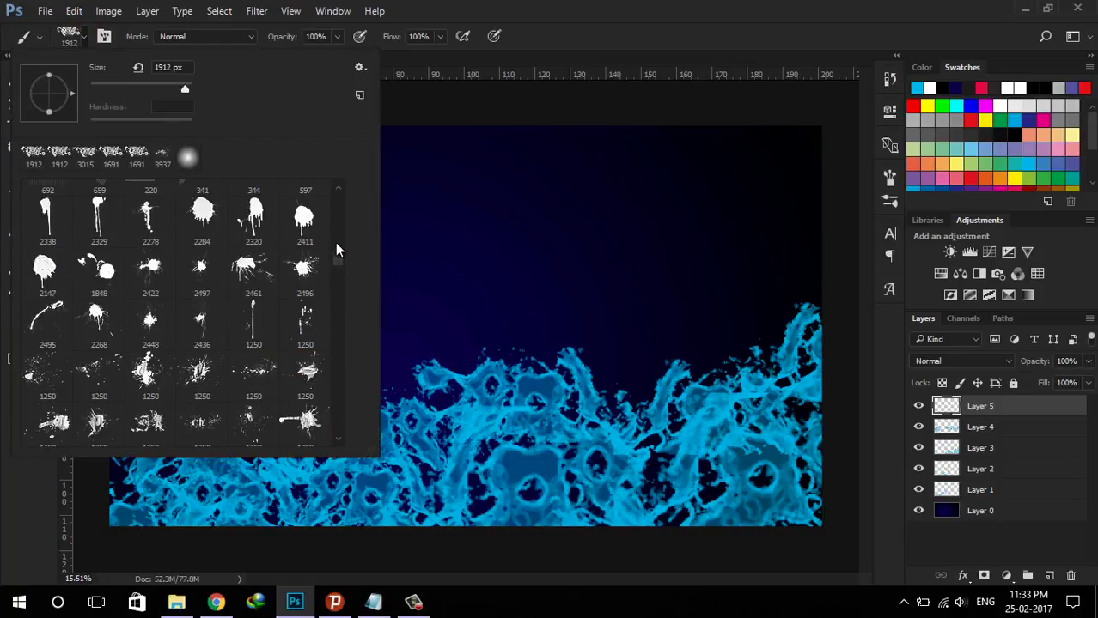
scroll(335, 245, "up", 2)
scroll(283, 283, "up", 2)
scroll(334, 292, "down", 2)
scroll(334, 296, "down", 2)
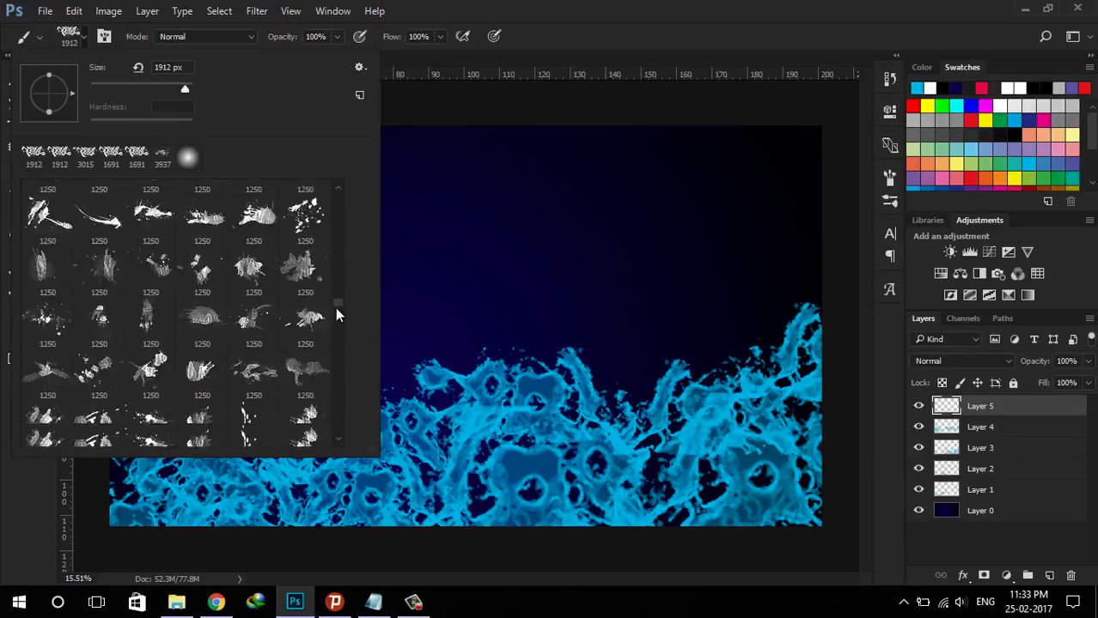
scroll(335, 306, "down", 2)
scroll(337, 324, "down", 2)
scroll(340, 333, "down", 2)
scroll(341, 344, "down", 2)
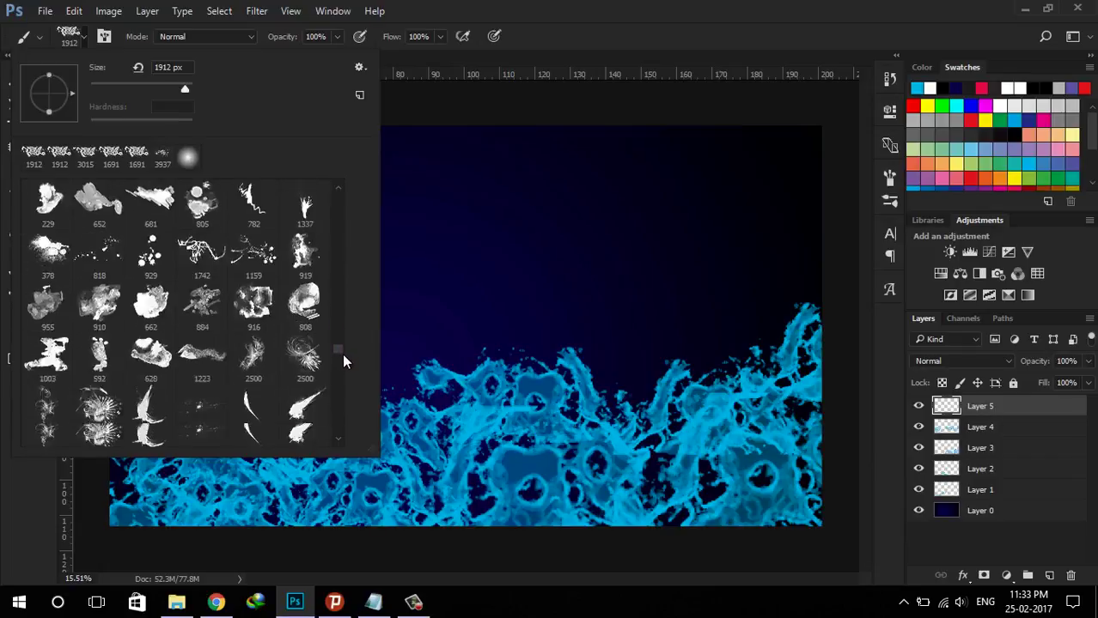
scroll(341, 357, "down", 2)
scroll(342, 363, "down", 2)
scroll(342, 365, "up", 4)
scroll(342, 359, "down", 1)
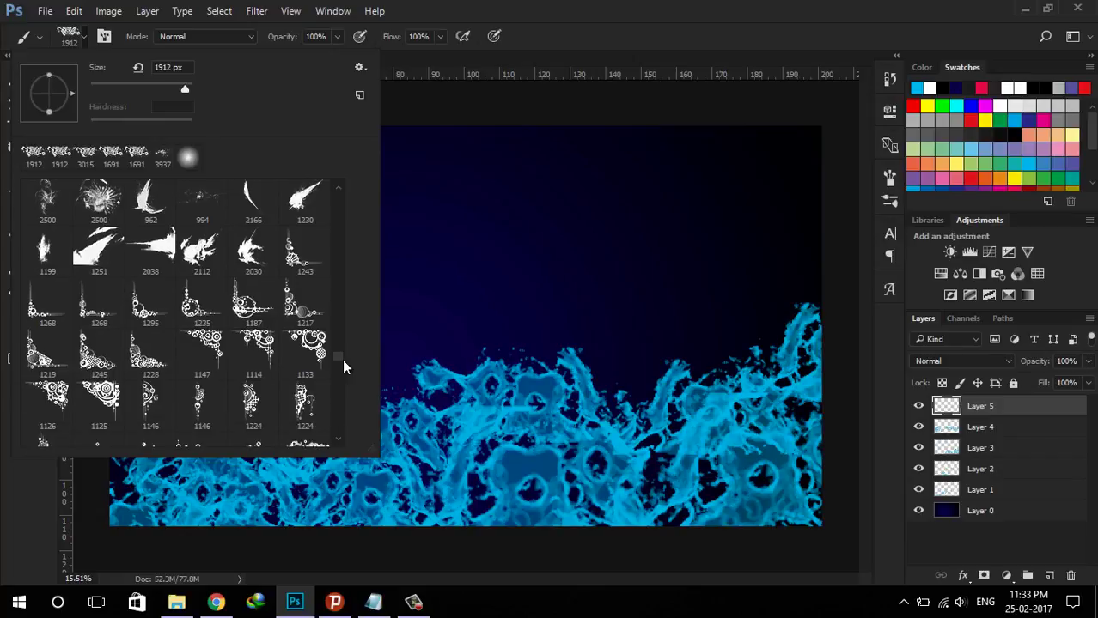
scroll(342, 359, "down", 2)
scroll(343, 364, "down", 3)
scroll(344, 367, "down", 1)
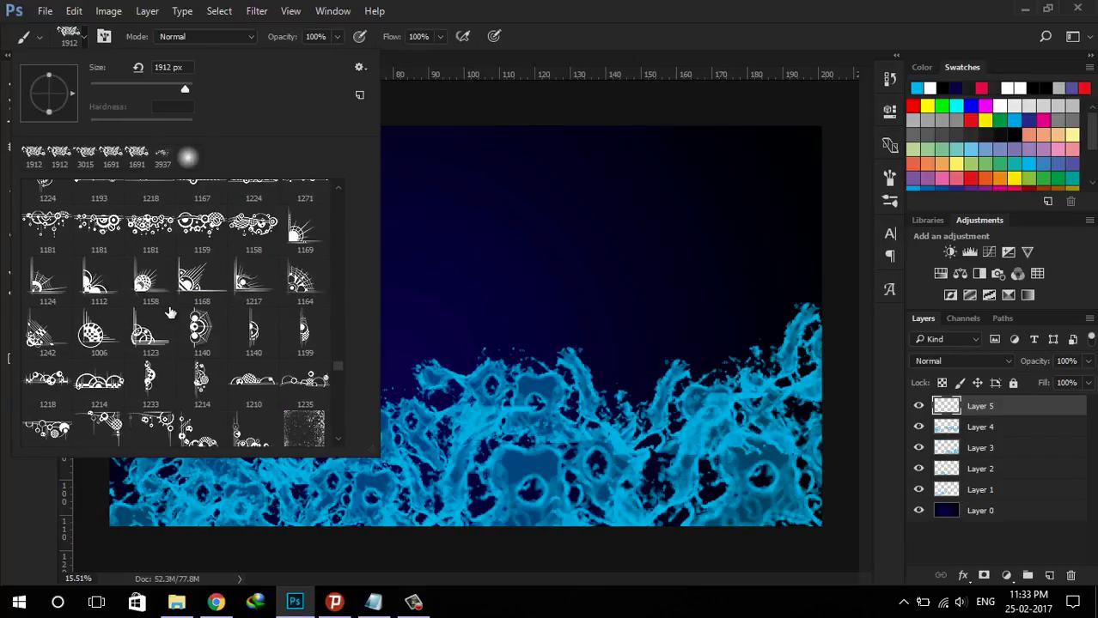
Try corner brushes 1217 and 1242, then settle on ornamental border brush 1218
left_click(252, 281)
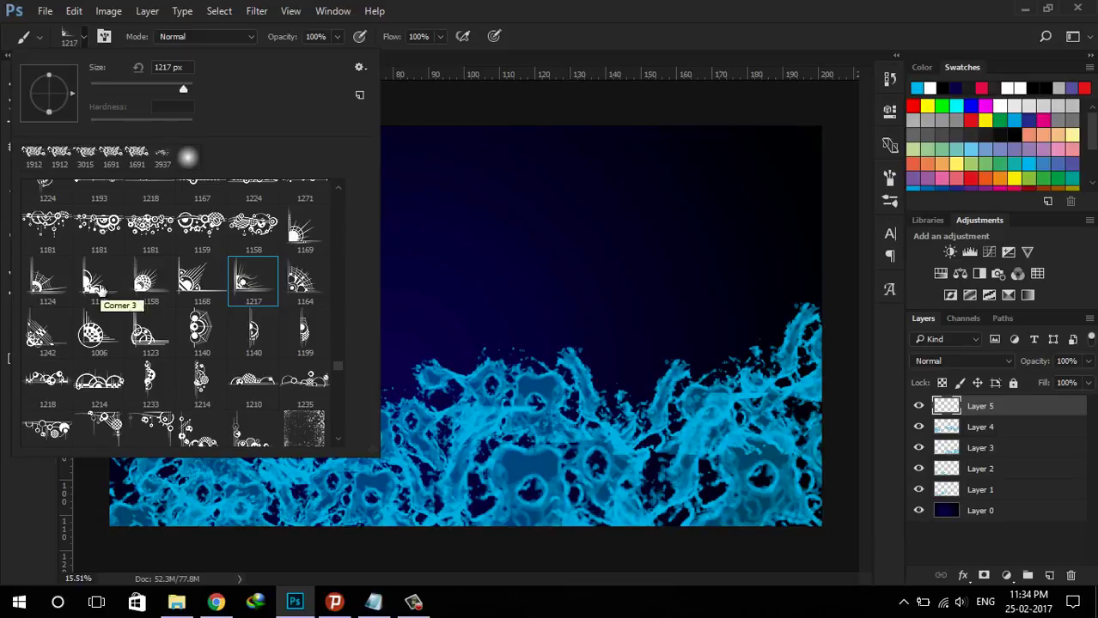
left_click(57, 334)
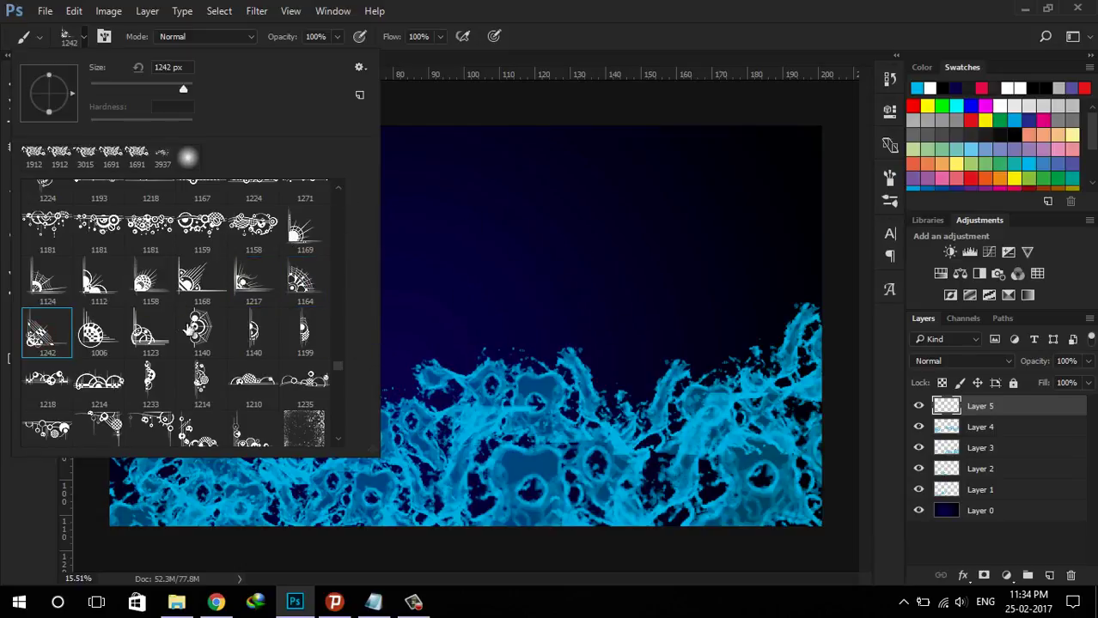
left_click(47, 378)
scroll(47, 378, "down", 1)
scroll(248, 347, "up", 1)
type("495")
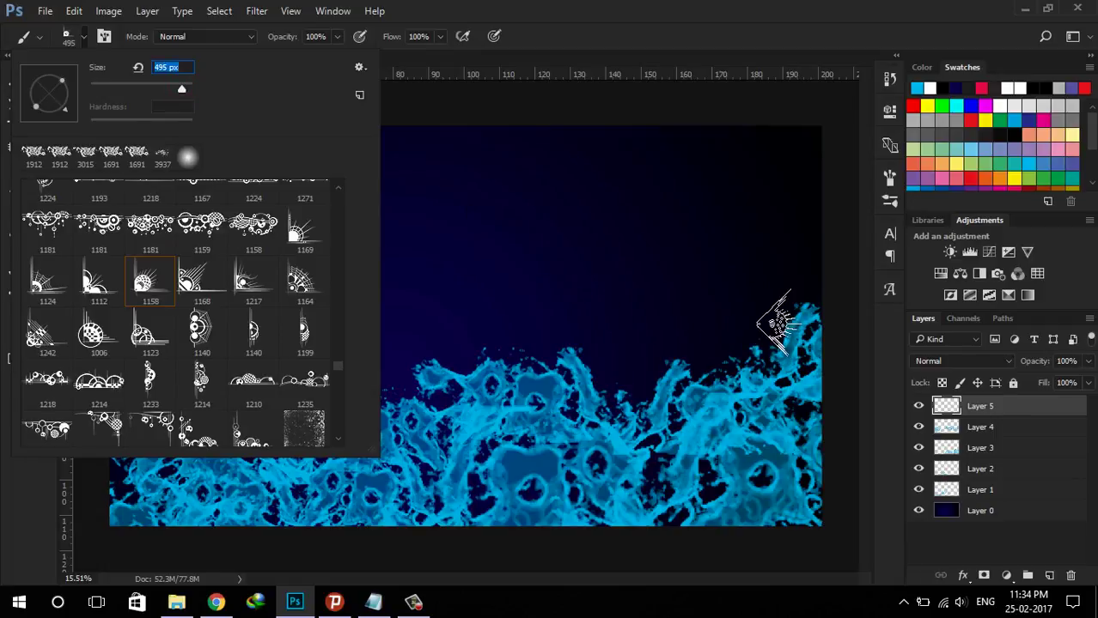
left_click(984, 86)
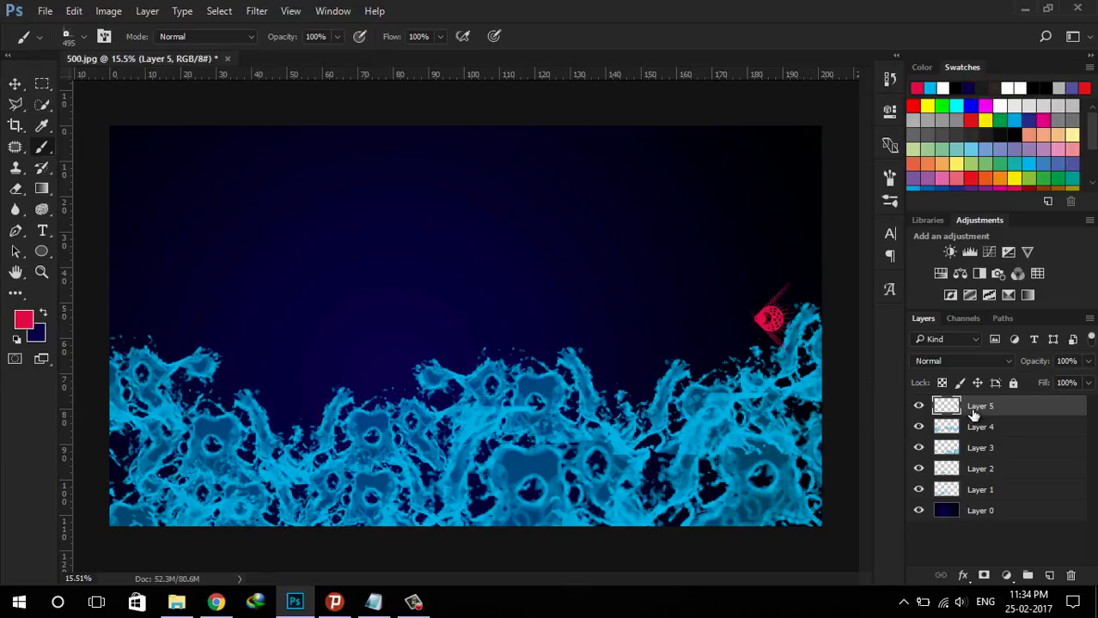
Move Layer 5 just above Layer 0 and try yellow, magenta and white paint
left_click_drag(975, 407, 980, 502)
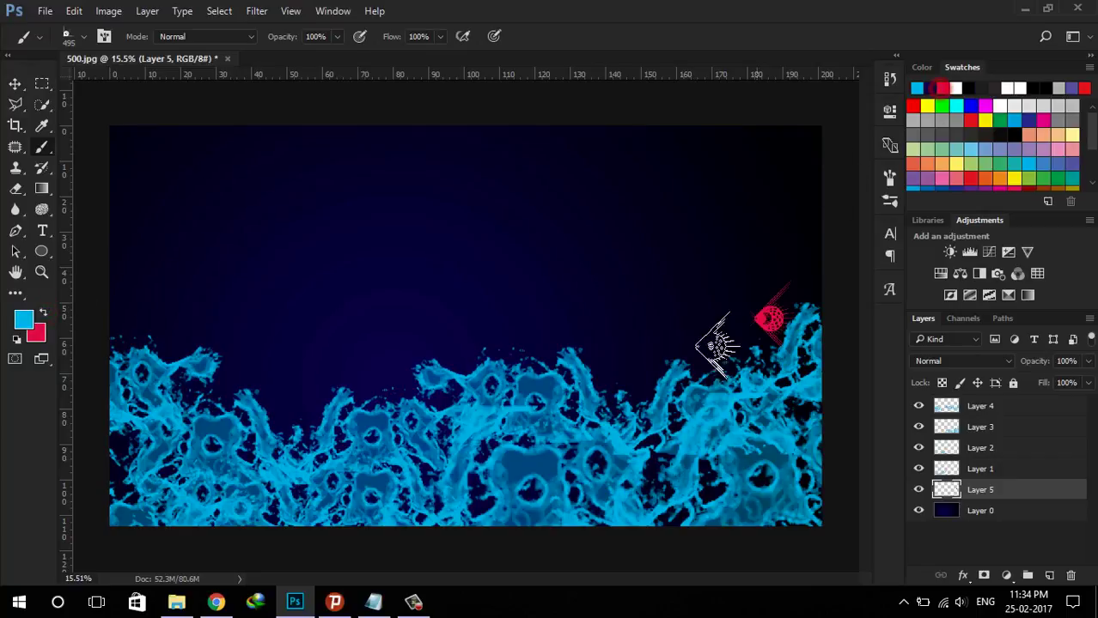
left_click(84, 37)
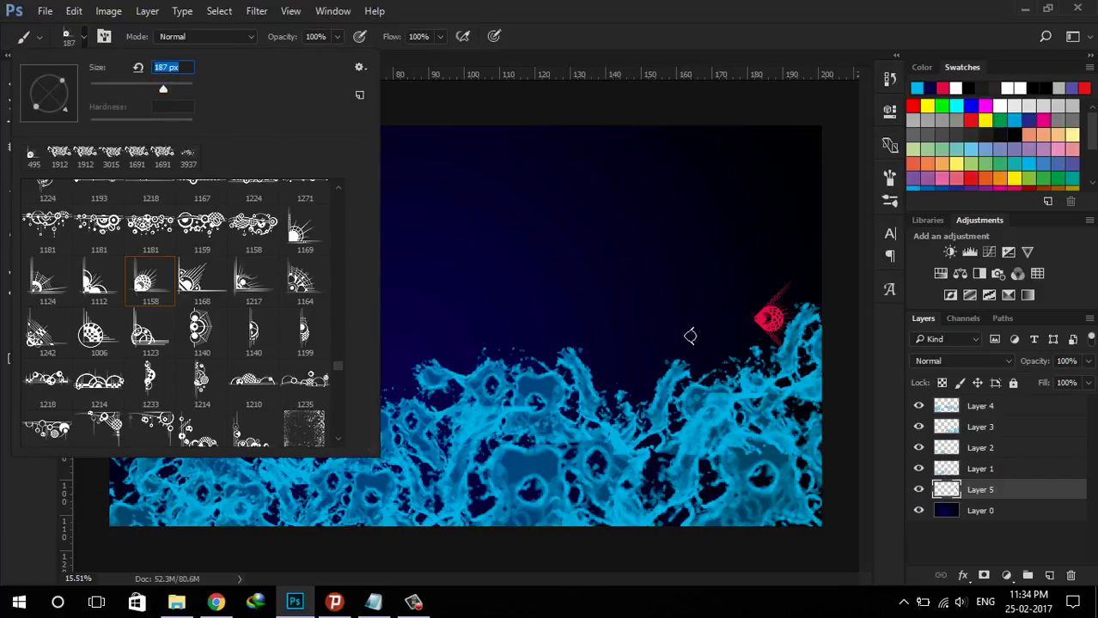
left_click(985, 120)
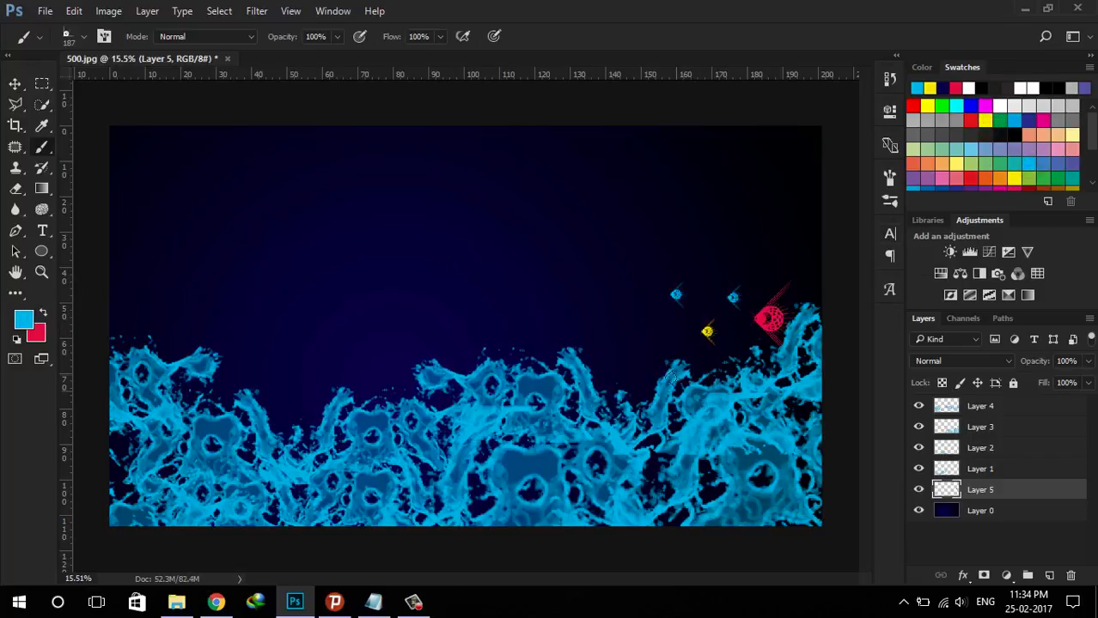
left_click(1014, 178)
left_click(1043, 121)
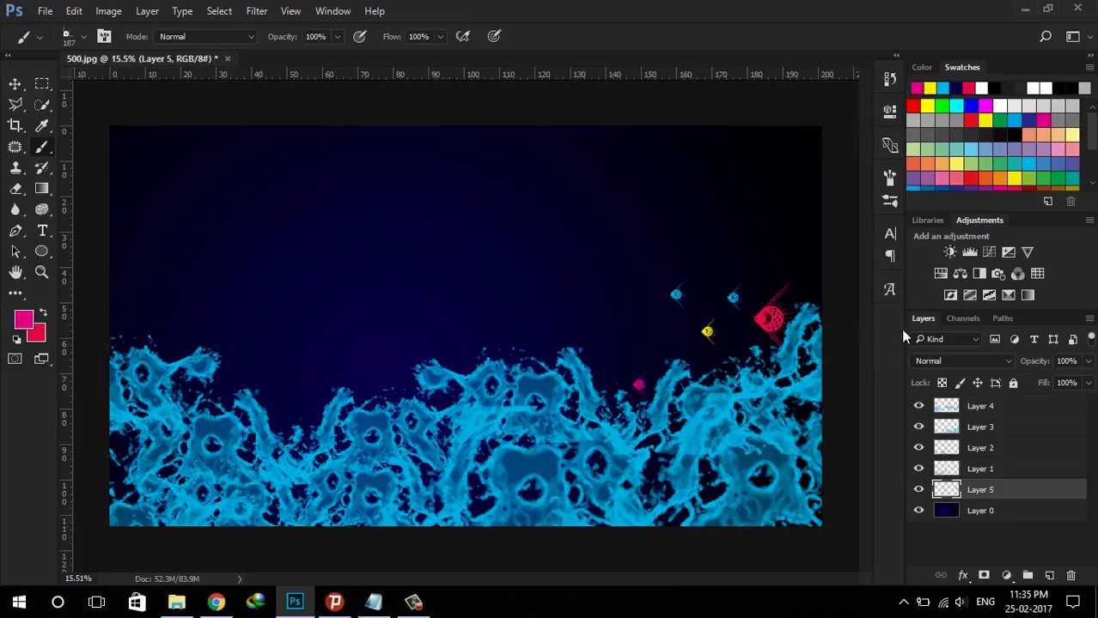
left_click(999, 105)
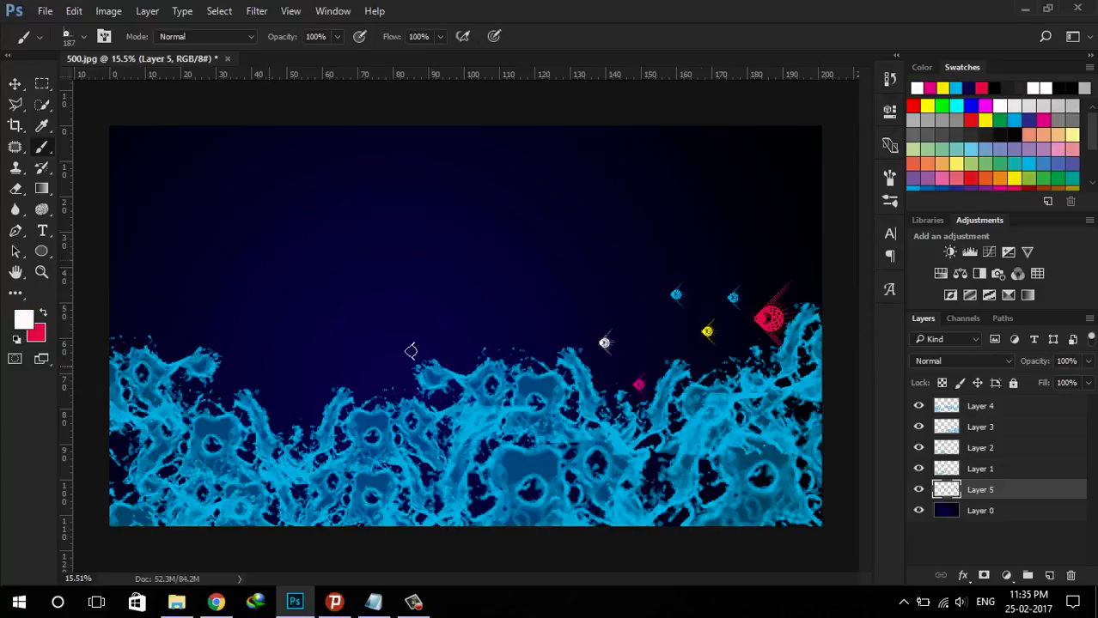
Stamp a white fish with brush 1217 at 495 px, switch to crimson, then undo
left_click(74, 36)
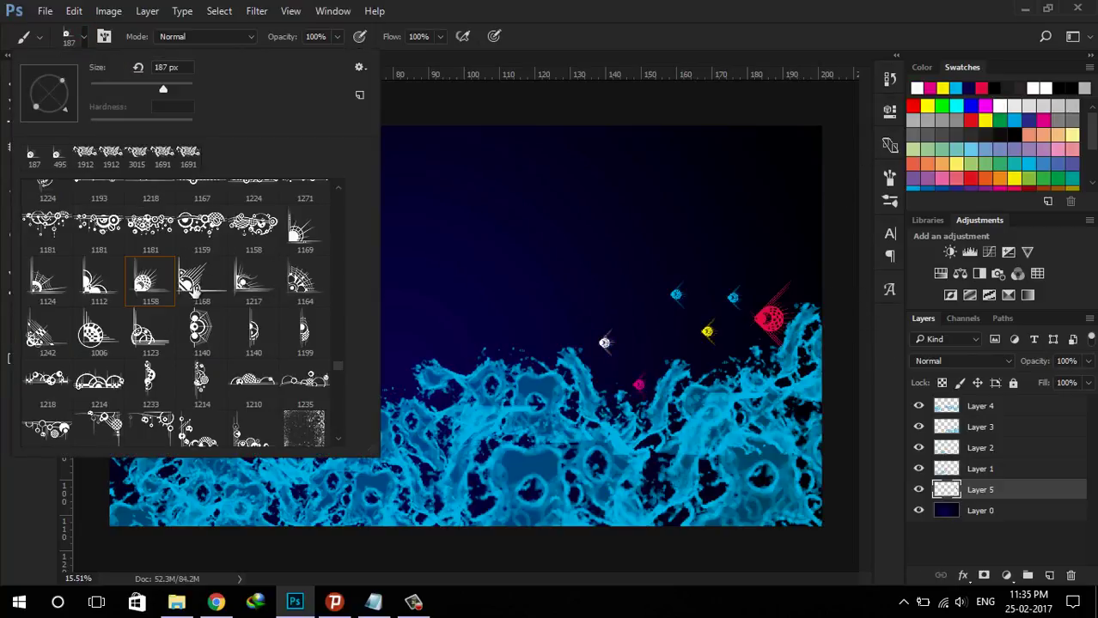
left_click(253, 282)
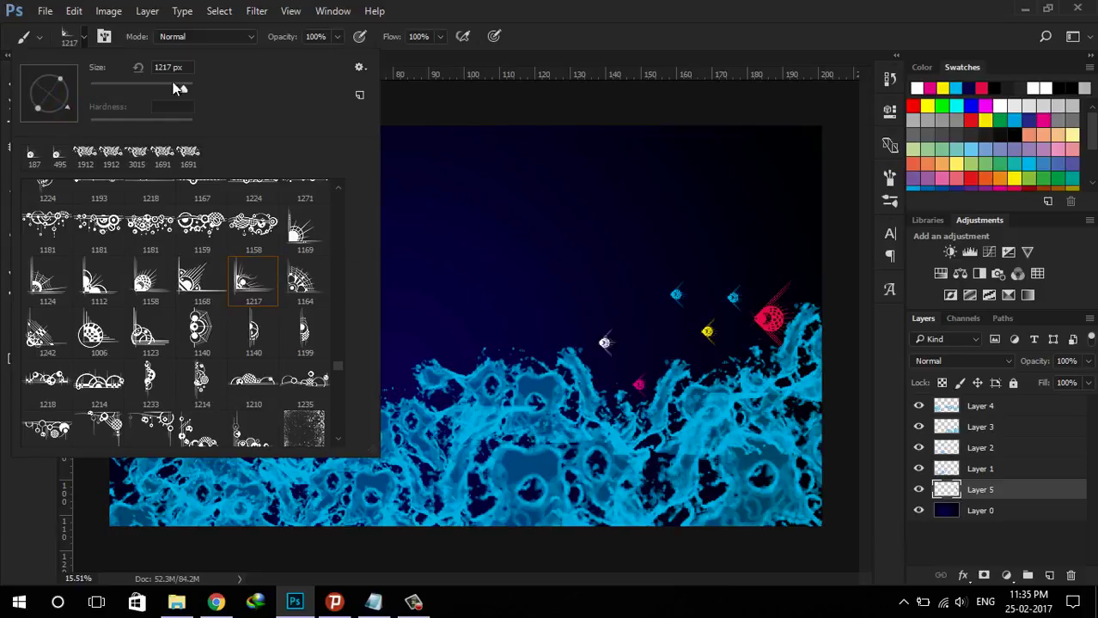
left_click_drag(176, 89, 181, 89)
left_click(614, 297)
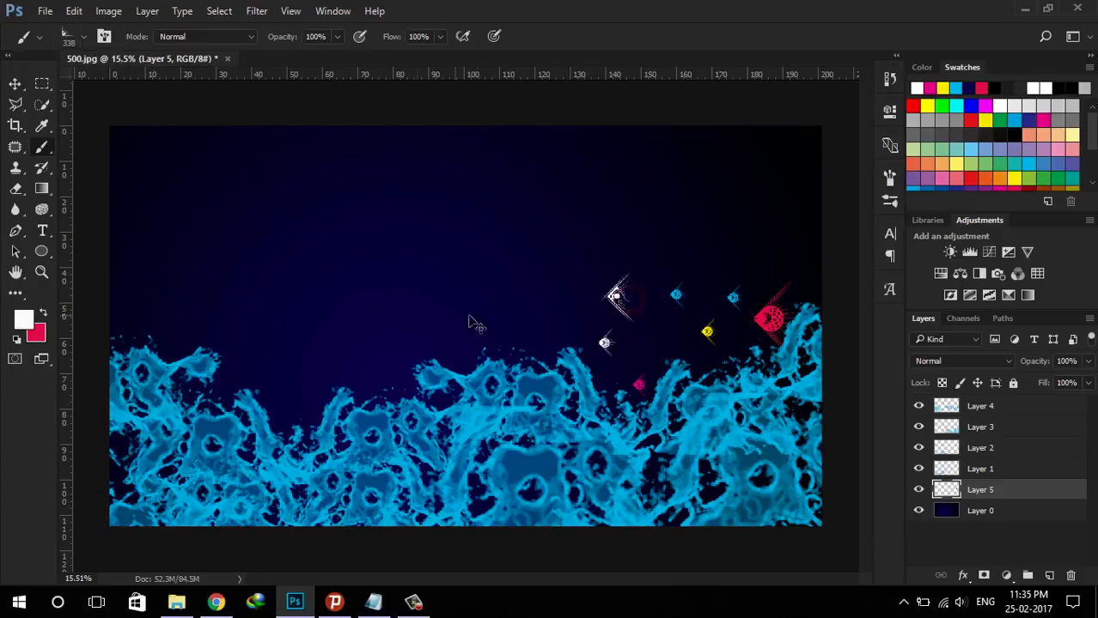
left_click(1048, 126)
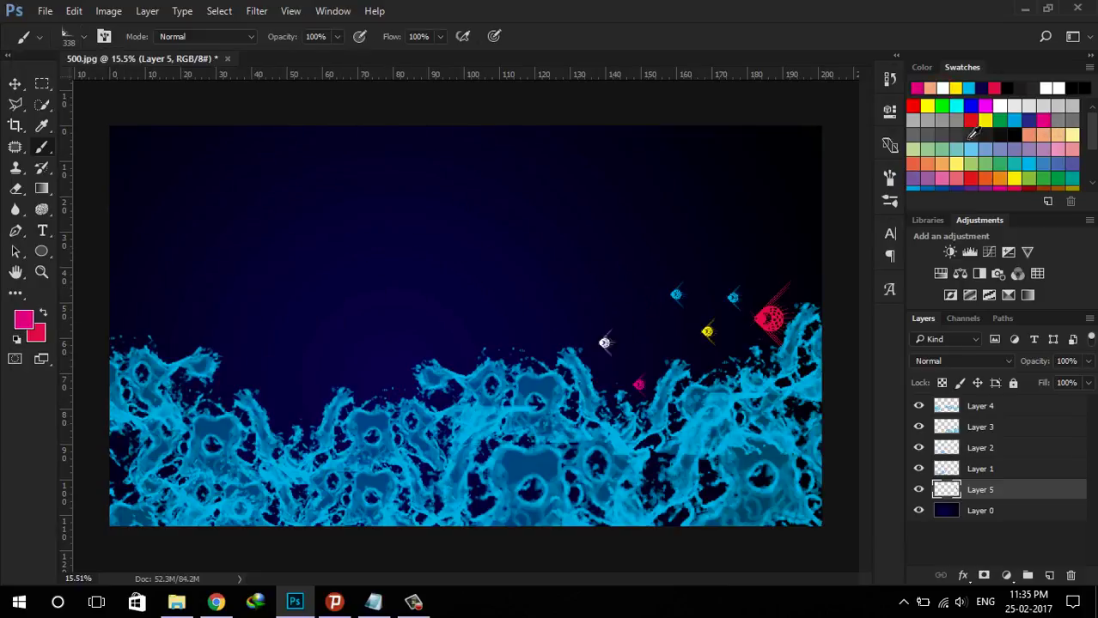
left_click(971, 124)
key("ctrl+z")
On new Layer 6, stamp mirrored red and cyan fish on the scene's left side
left_click(1048, 575)
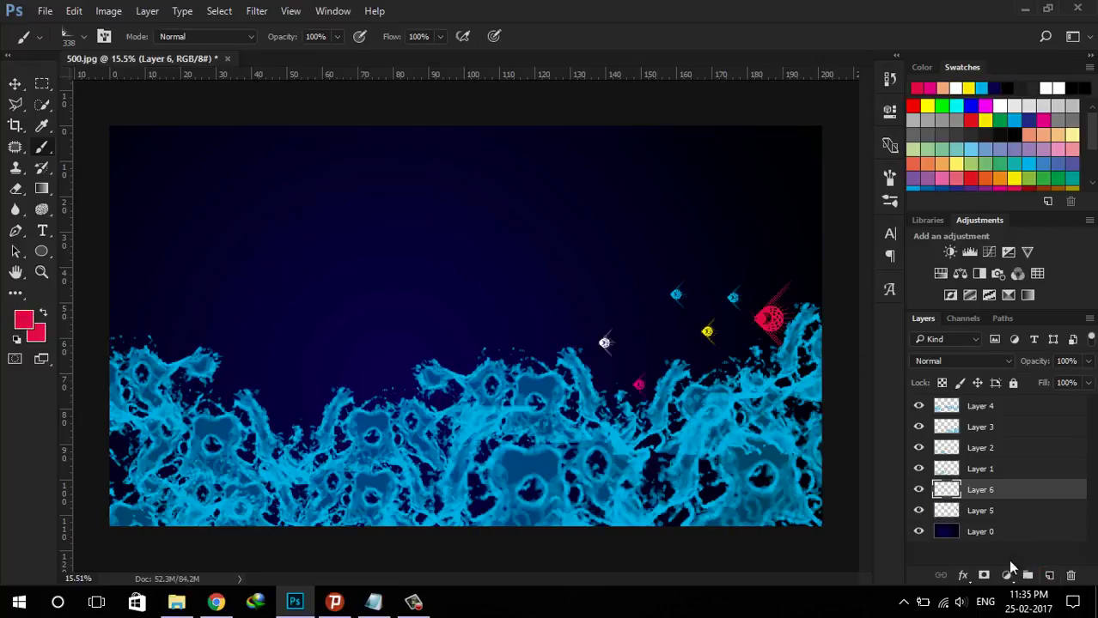
key("F5")
left_click(704, 316)
left_click(738, 316)
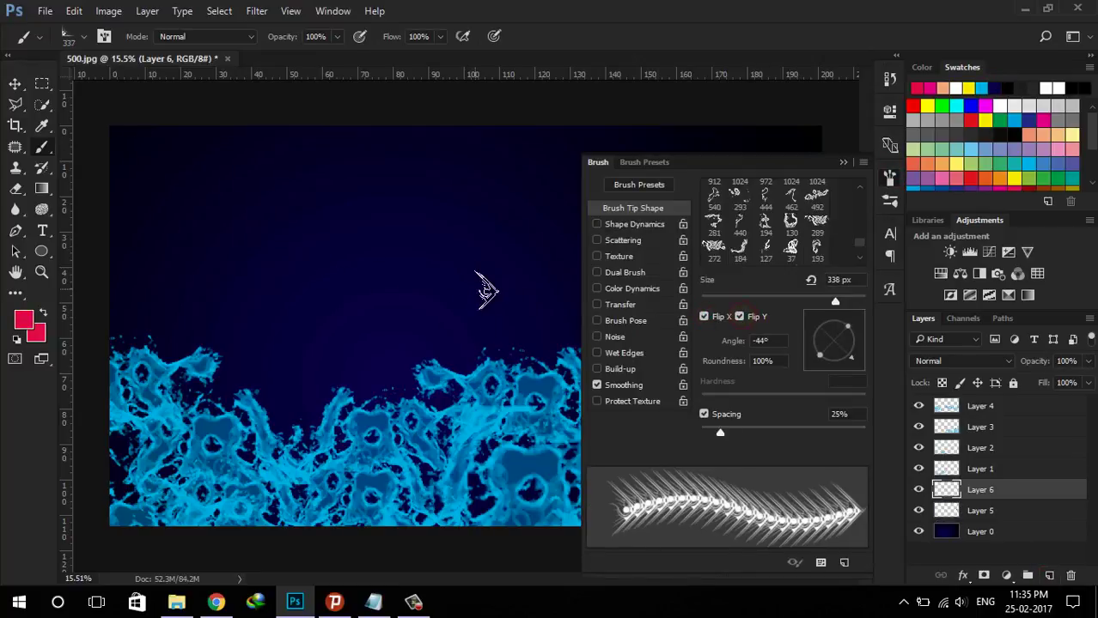
left_click(242, 353)
left_click(956, 104)
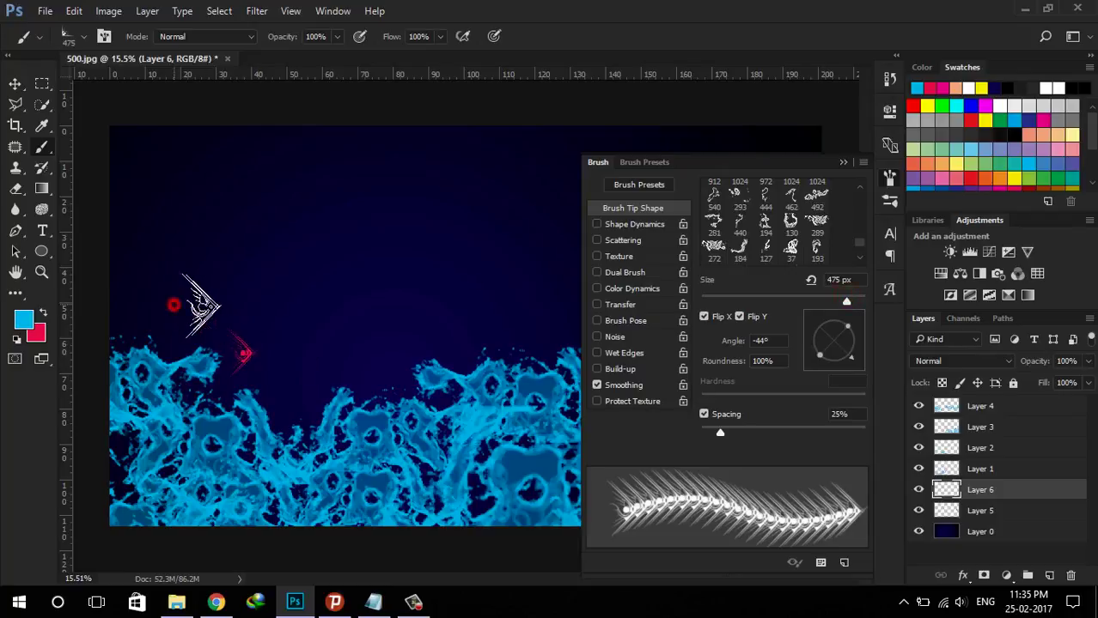
left_click(190, 308)
Switch to yellow and a smaller, mirrored fish brush 1169 at a shallower angle
left_click(984, 119)
left_click(778, 300)
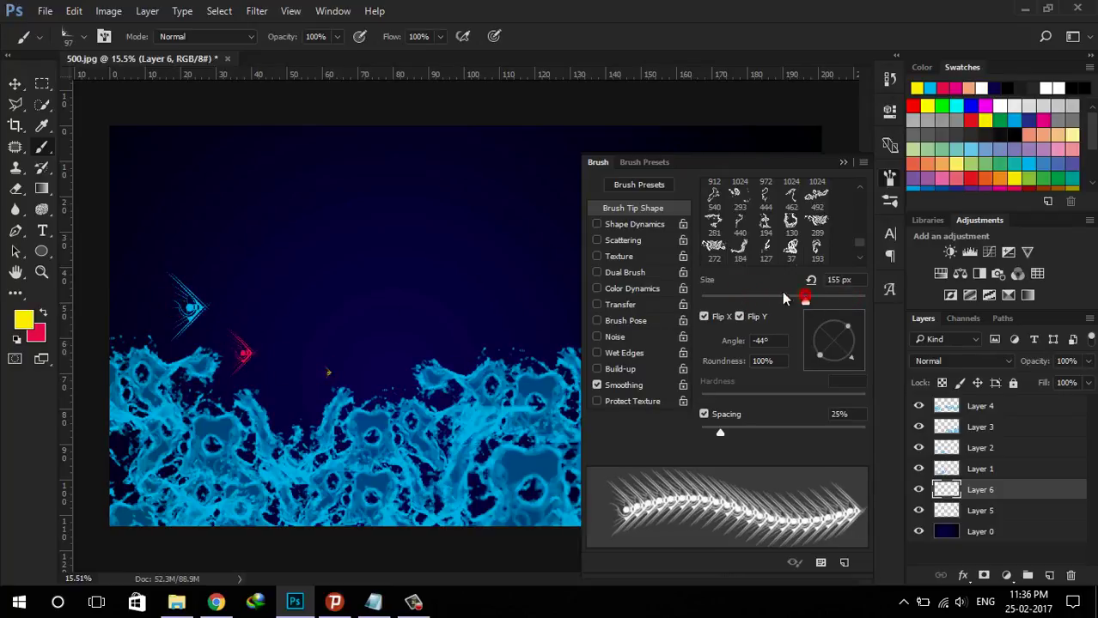
left_click(84, 36)
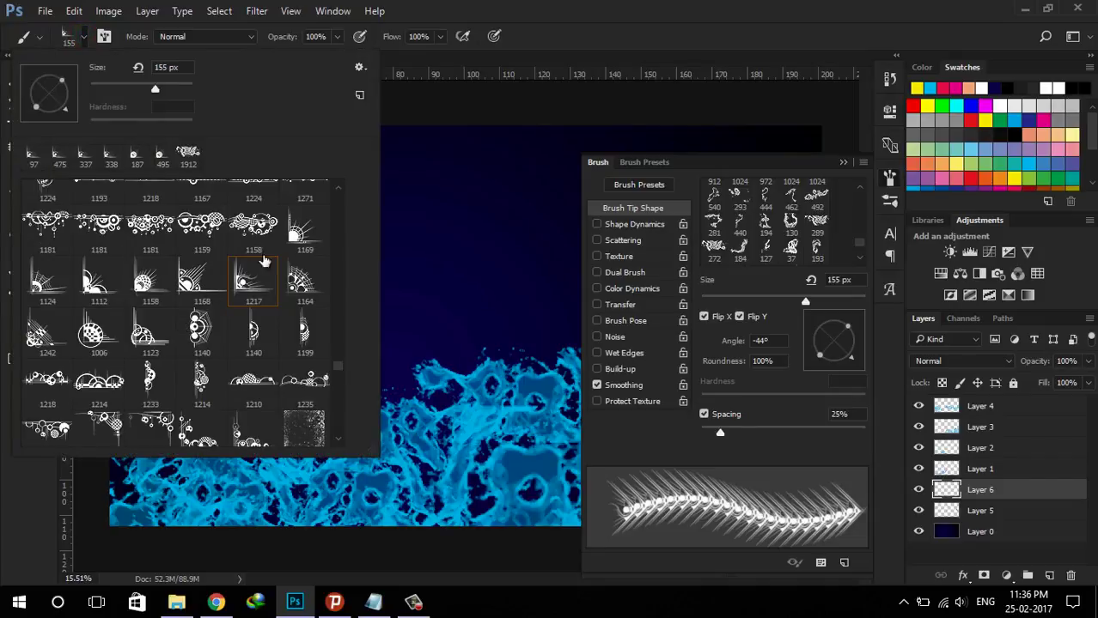
left_click(304, 230)
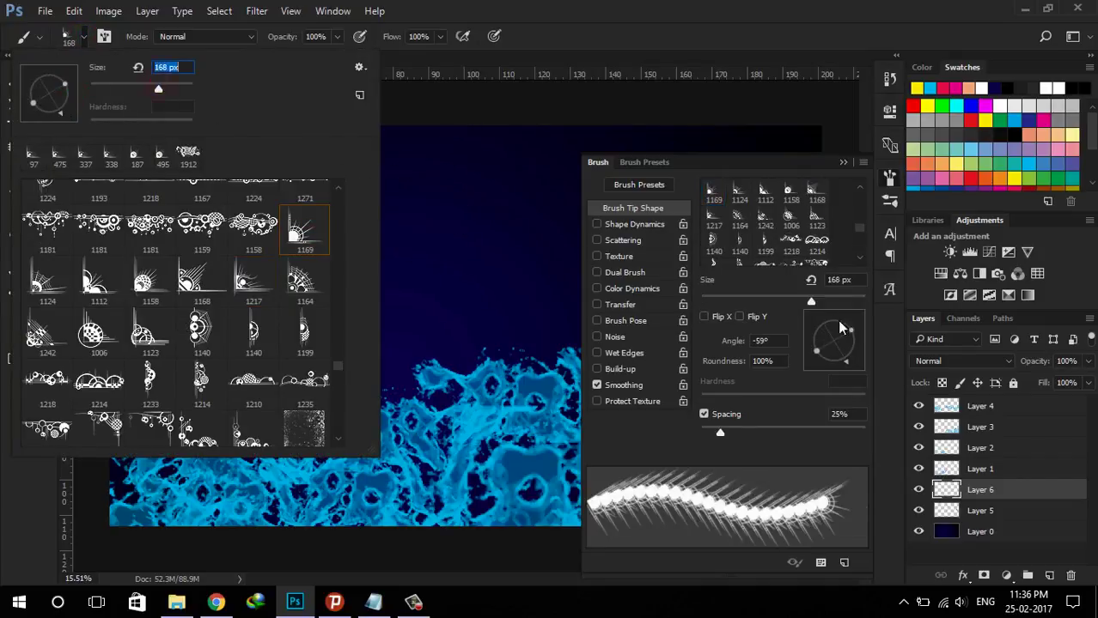
left_click(739, 317)
left_click(704, 317)
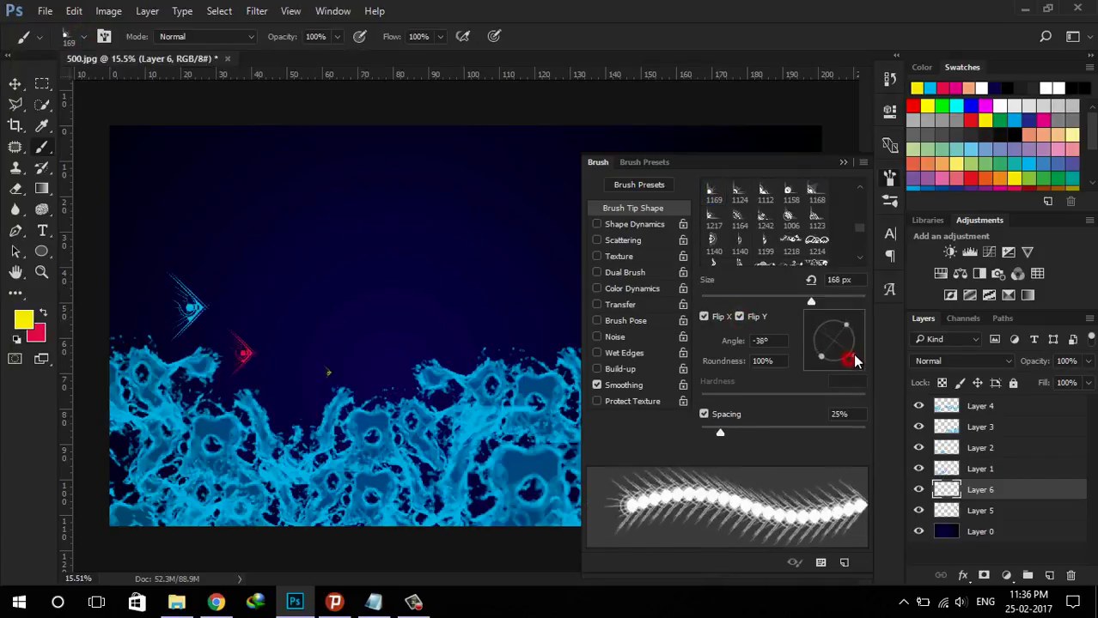
left_click_drag(845, 361, 855, 352)
left_click(843, 163)
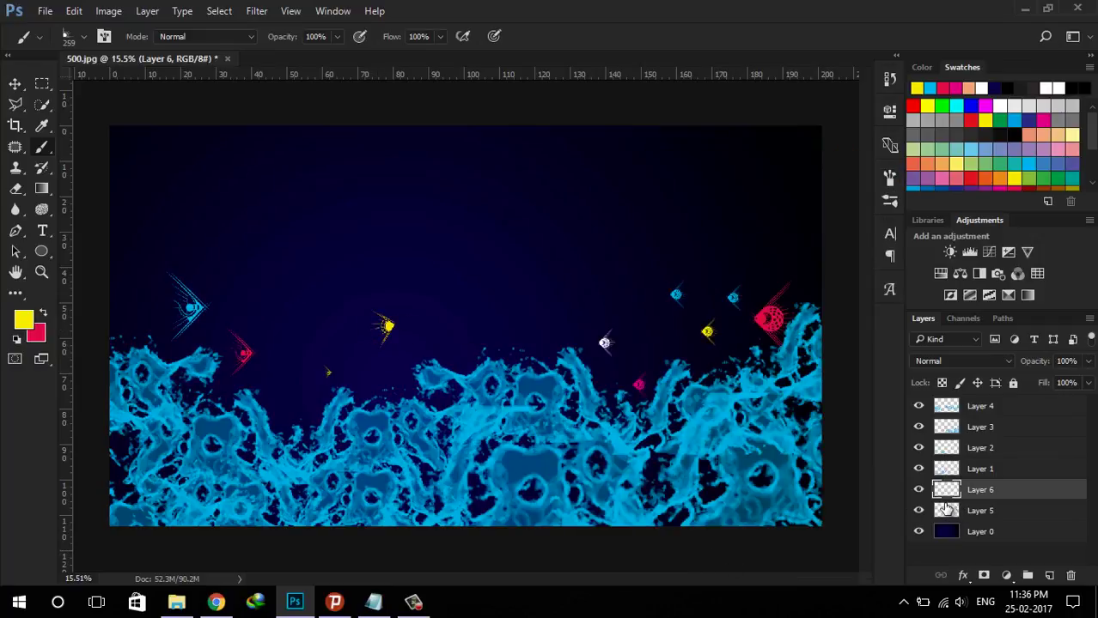
Toggle several layers' visibility to check what each contains
left_click(918, 490)
left_click(918, 490)
left_click(919, 468)
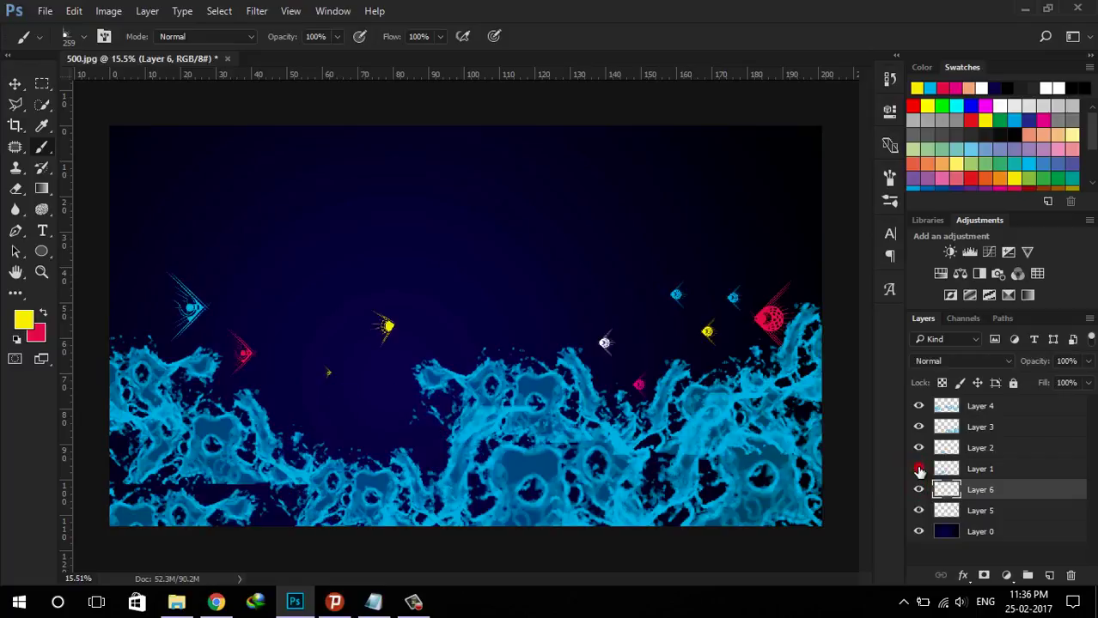
left_click(919, 469)
left_click(919, 512)
left_click(918, 512)
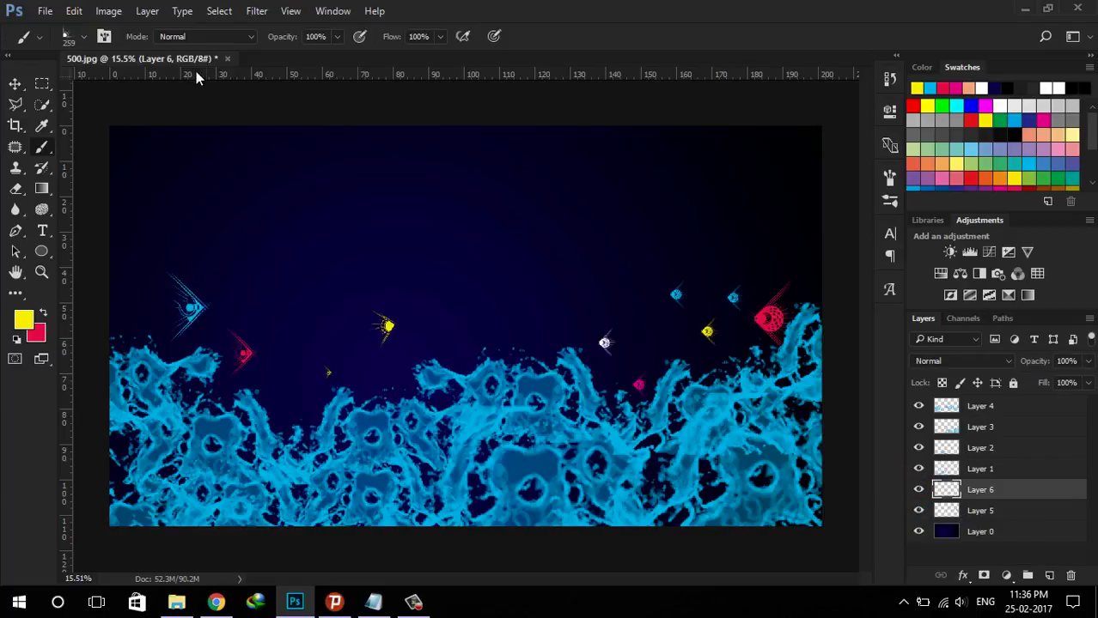
Show the animation Timeline panel from the Window menu
left_click(333, 10)
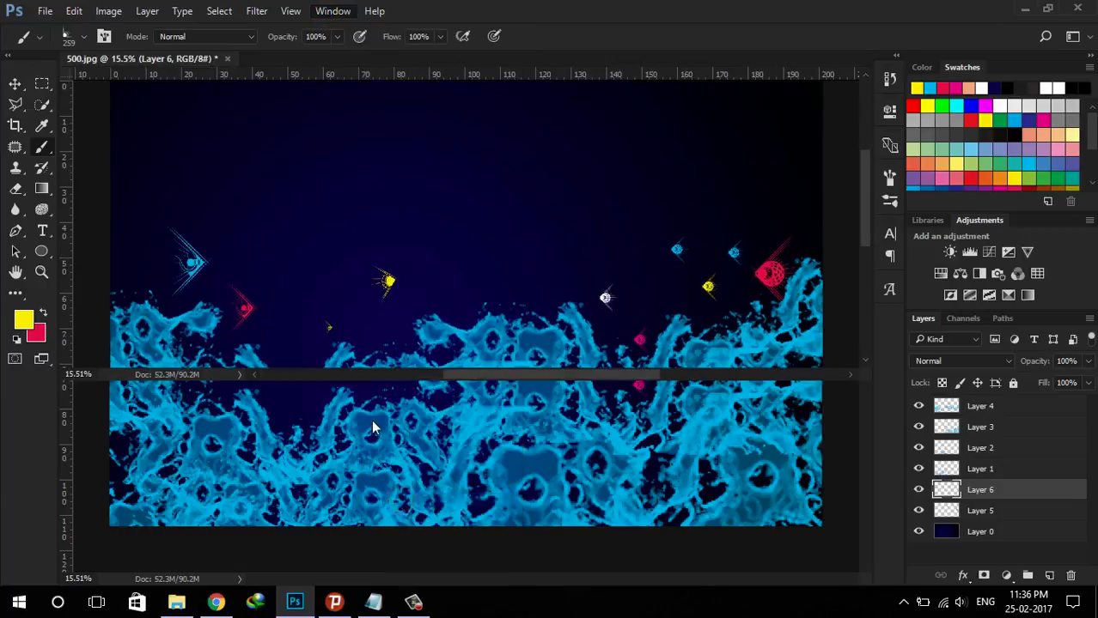
left_click(395, 498)
scroll(862, 465, "down", 1)
scroll(862, 466, "down", 2)
scroll(861, 444, "up", 3)
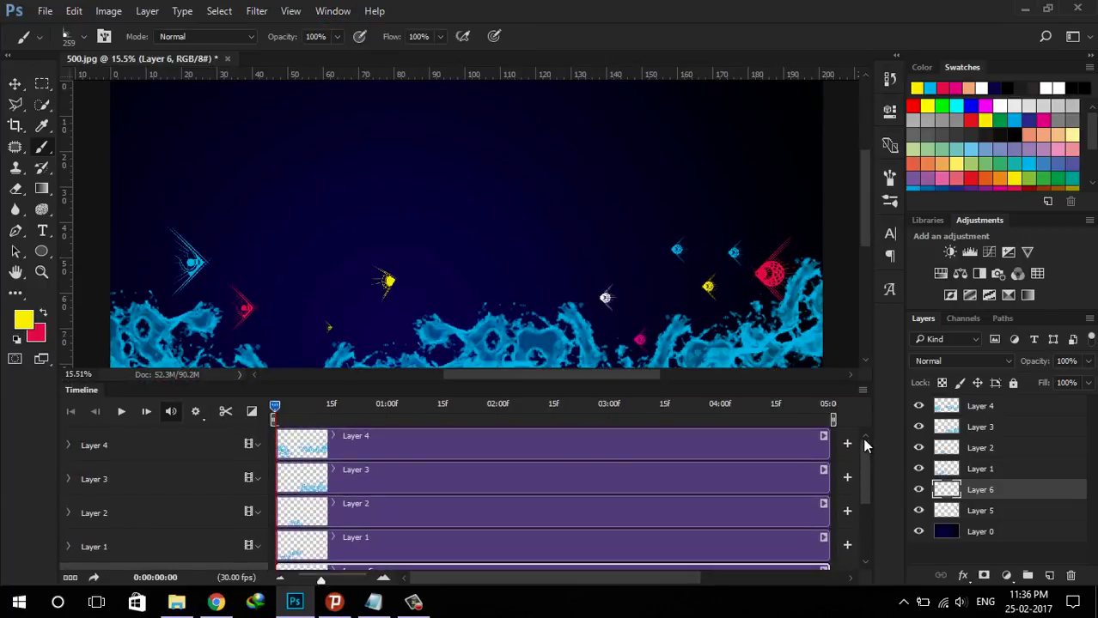
scroll(865, 464, "down", 1)
scroll(706, 225, "down", 1)
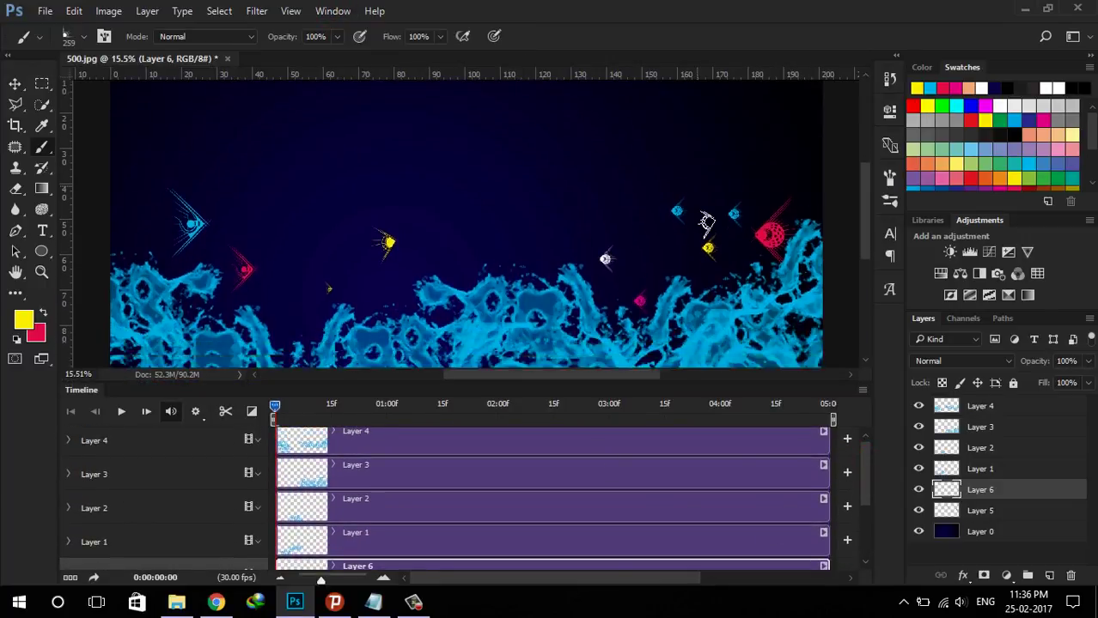
scroll(706, 225, "down", 1)
scroll(706, 225, "down", 1)
scroll(865, 227, "down", 1)
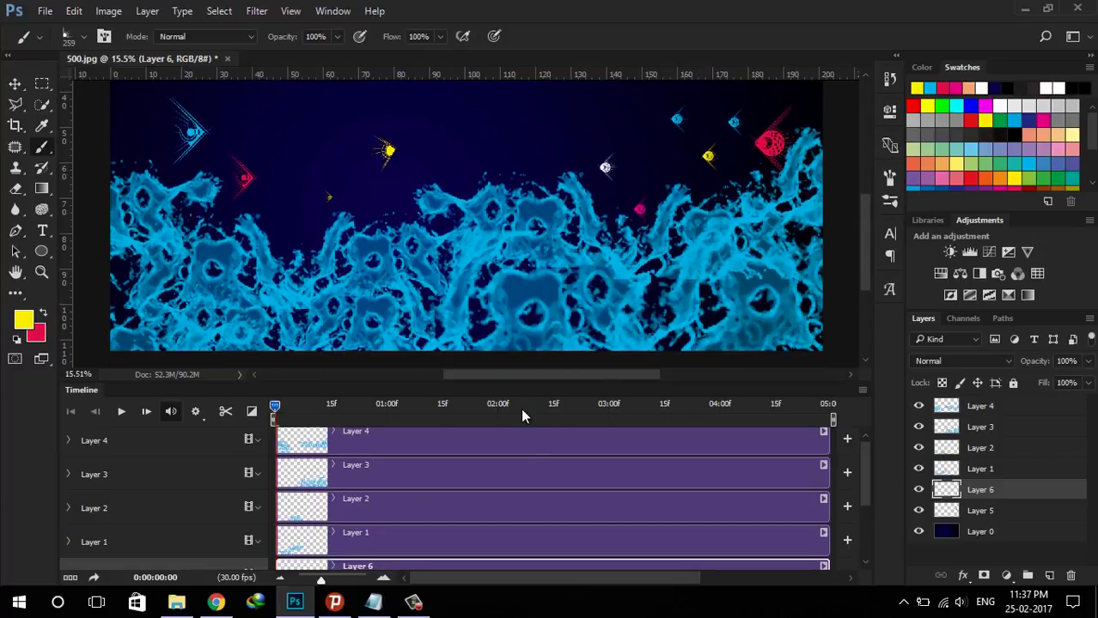
scroll(438, 486, "up", 1)
scroll(864, 506, "down", 2)
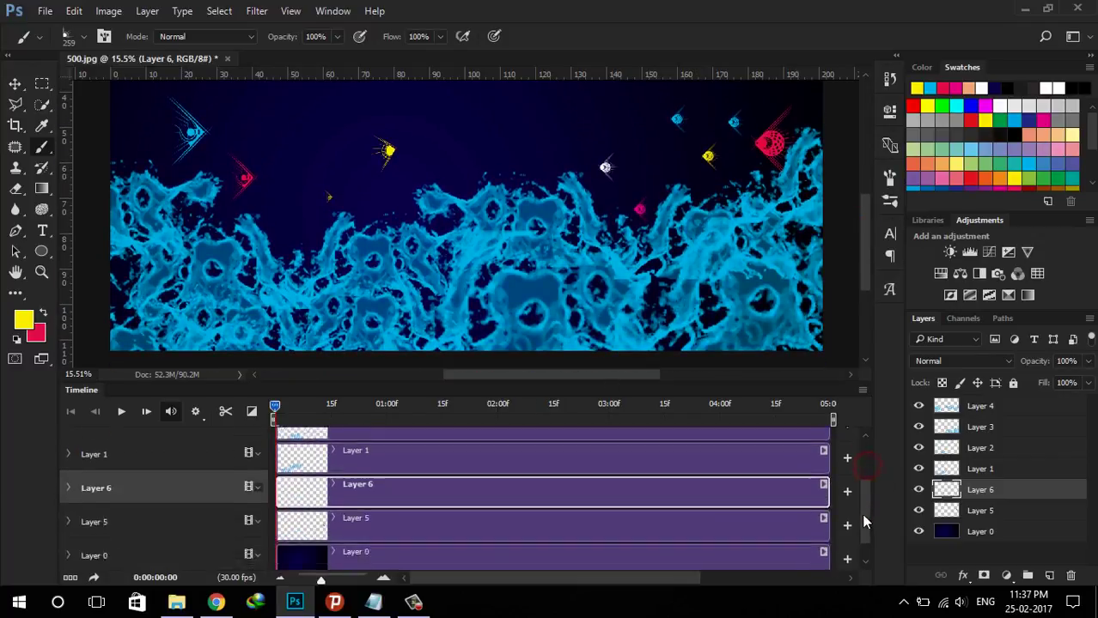
scroll(601, 489, "down", 1)
Select Layer 5 and set its first Position keyframe at 0:00:00:00
left_click(918, 489)
left_click(918, 489)
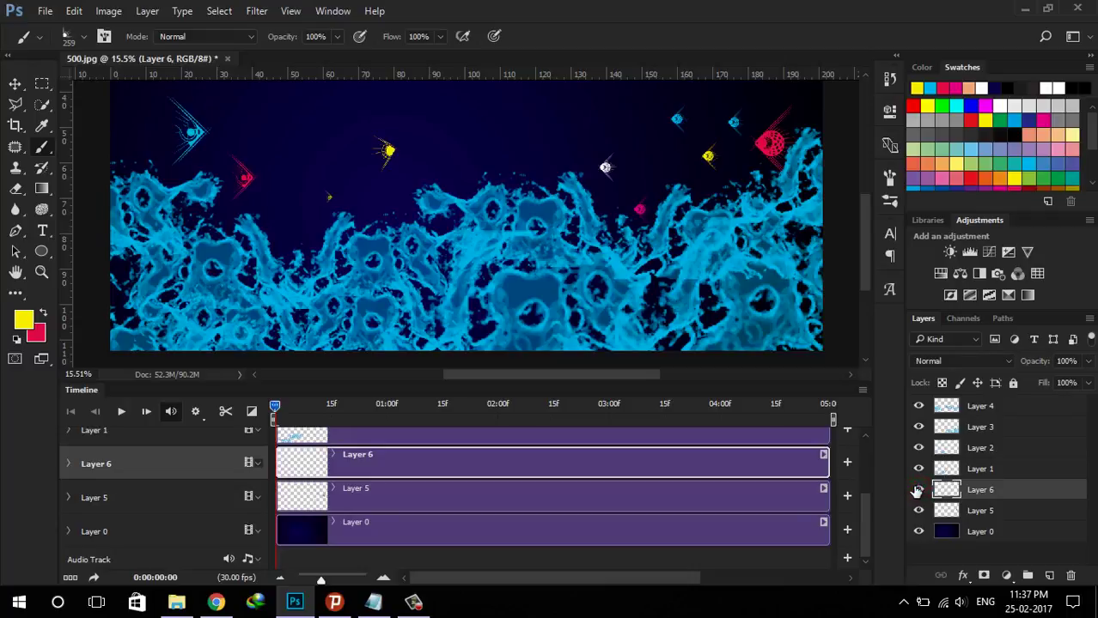
left_click(979, 510)
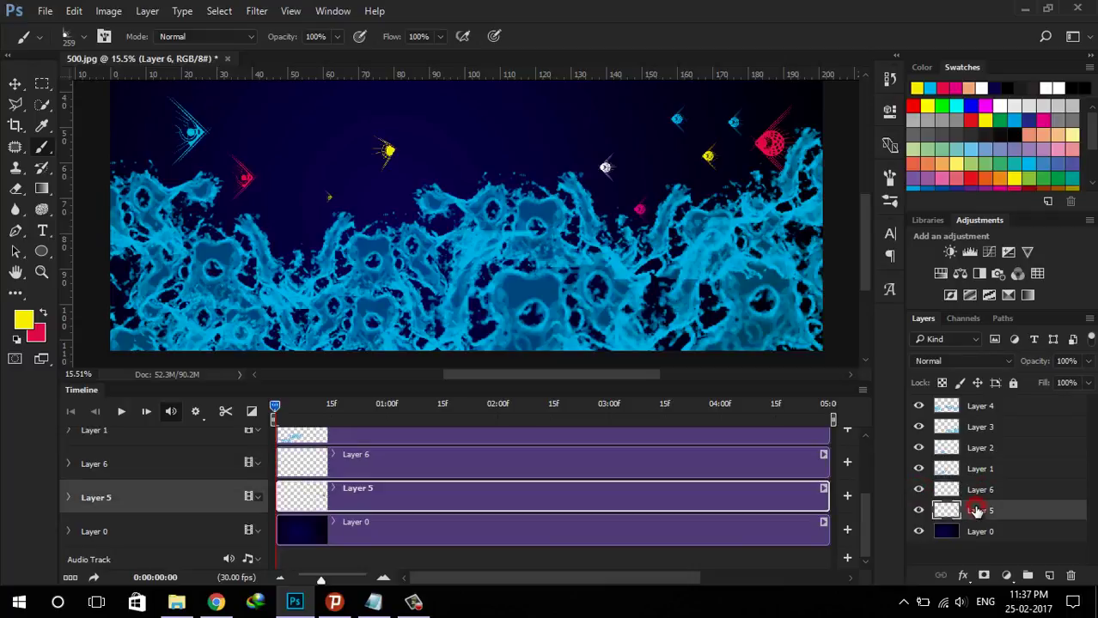
left_click(918, 511)
left_click(918, 510)
left_click(68, 497)
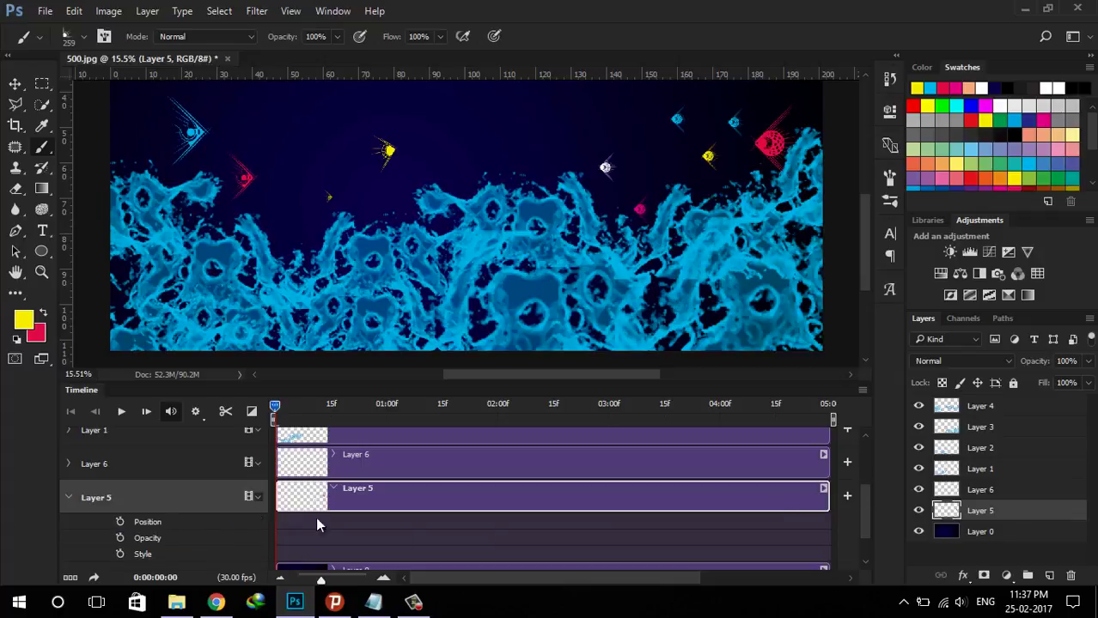
left_click(120, 523)
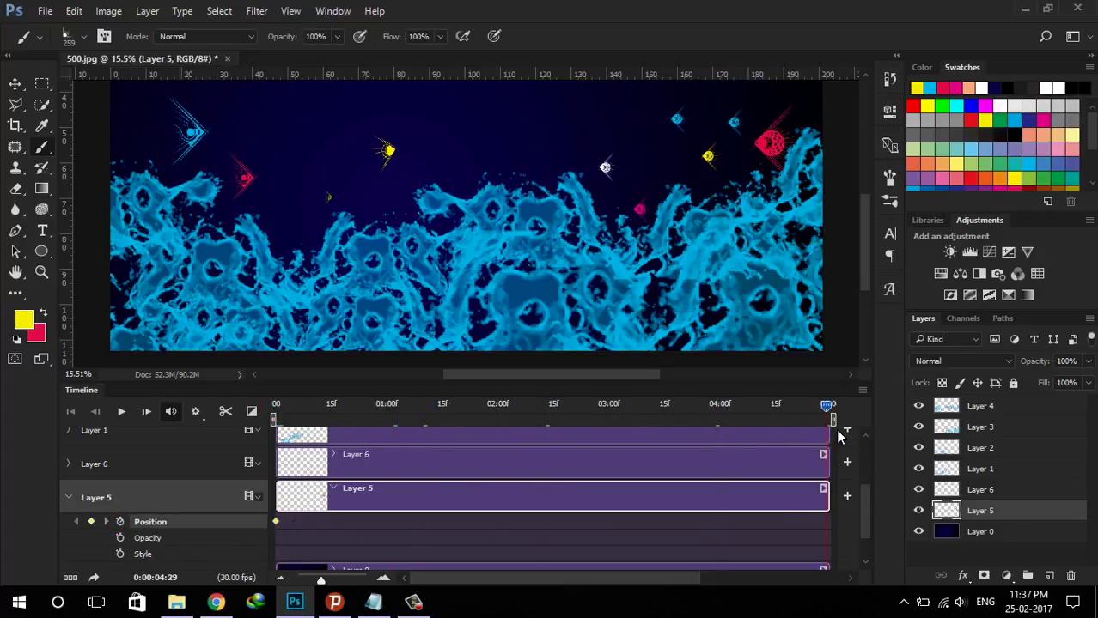
Move Layer 5's fish to the far left, adding a Position keyframe at 0:00:04:29
scroll(835, 438, "right", 1)
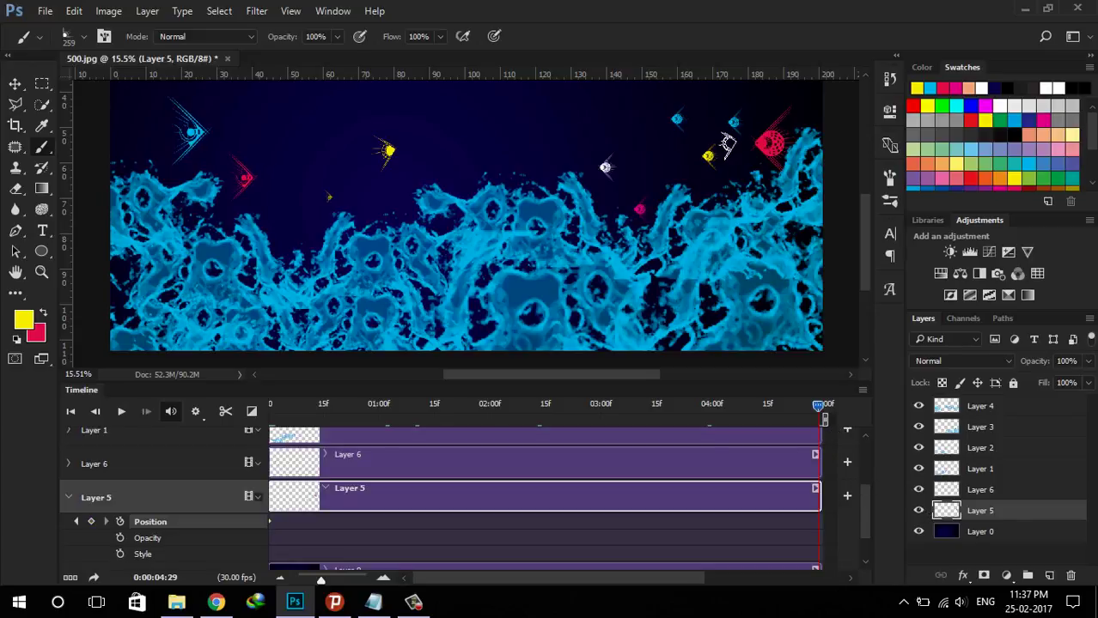
left_click(15, 83)
mouse_move(717, 160)
left_mouse_down()
mouse_move(109, 163)
mouse_move(307, 181)
left_mouse_up()
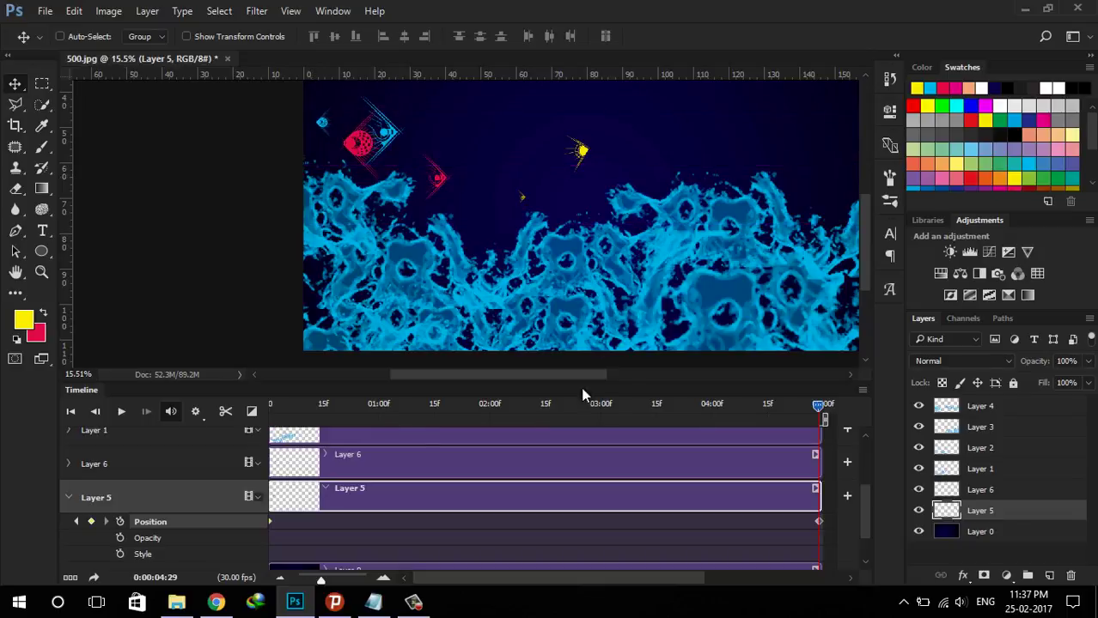
left_click_drag(572, 374, 682, 377)
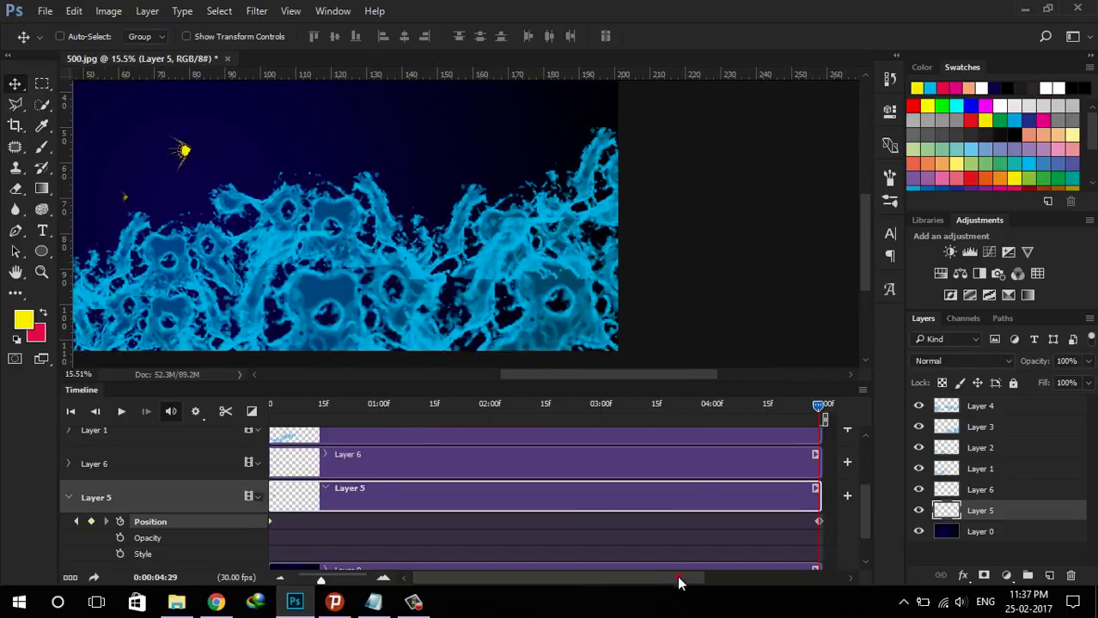
left_click_drag(678, 583, 672, 583)
Zoom out the timeline, select Layer 6 and return to the first frame
left_click_drag(330, 580, 314, 581)
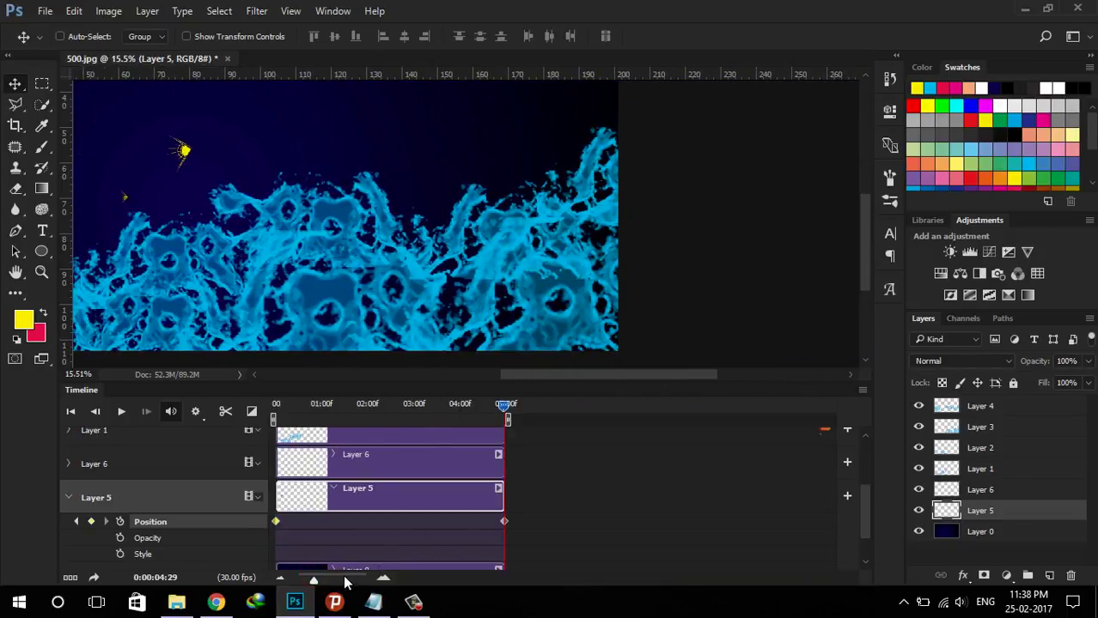
left_click(979, 489)
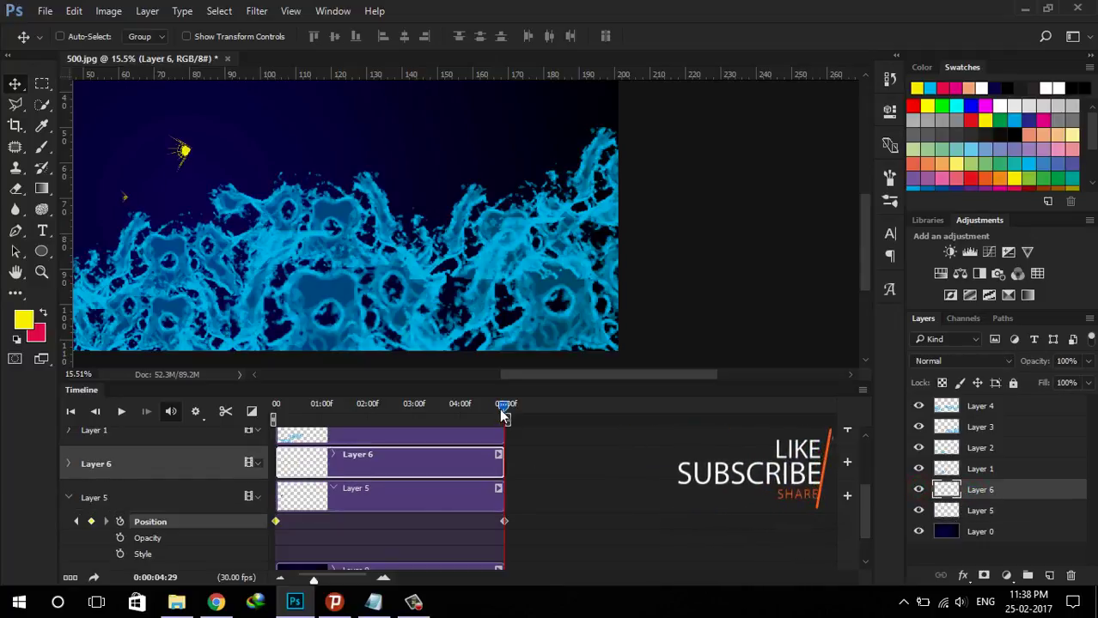
left_click(277, 404)
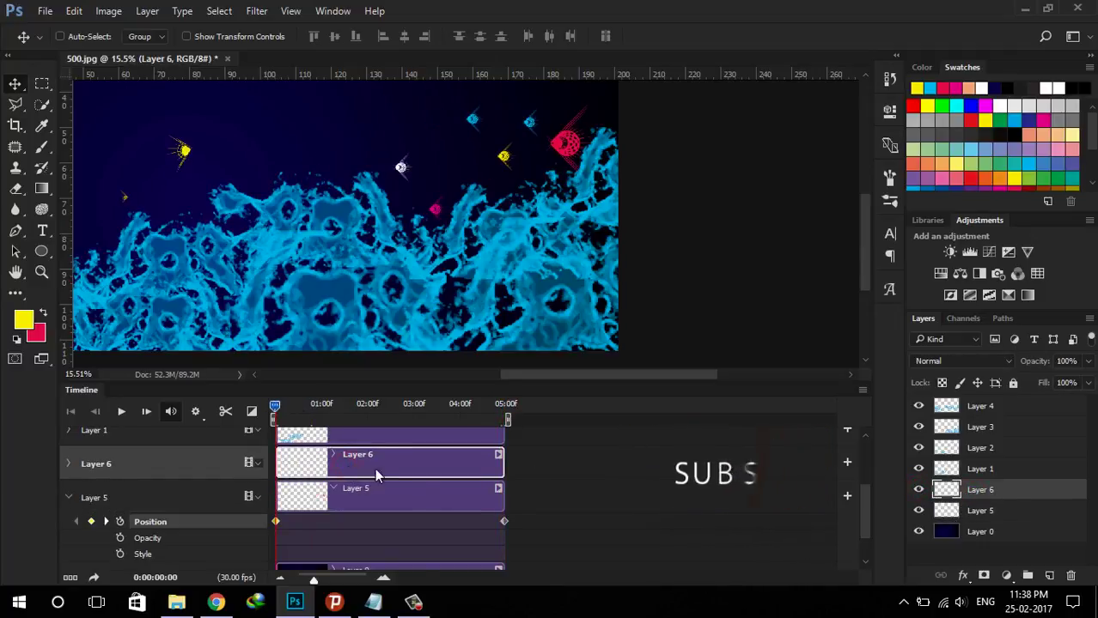
left_click(918, 490)
left_click_drag(515, 374, 468, 374)
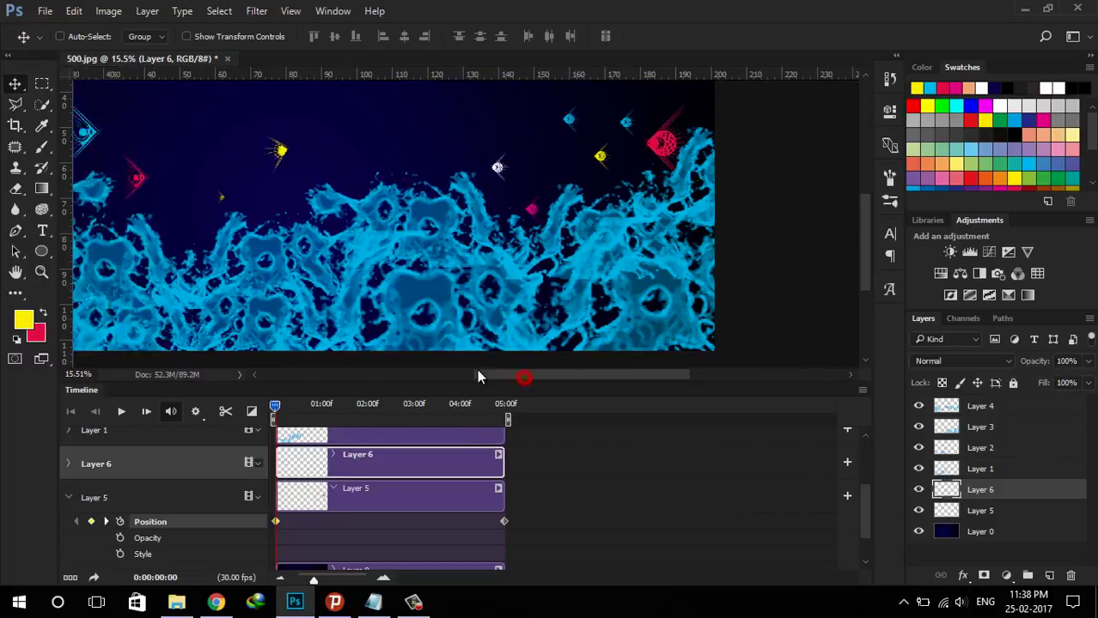
Give Layer 6 Position keyframes at 0:00:00:00 and 0:00:04:29, carrying its fish far right
left_click(69, 497)
left_click(69, 464)
left_click(121, 487)
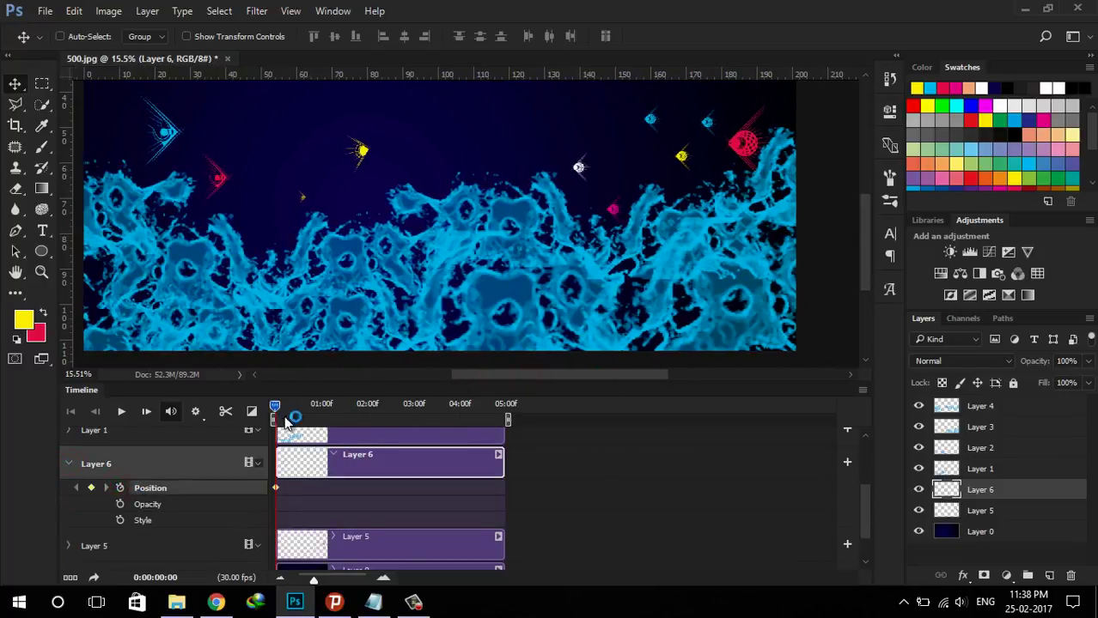
left_click_drag(275, 405, 383, 405)
key("space")
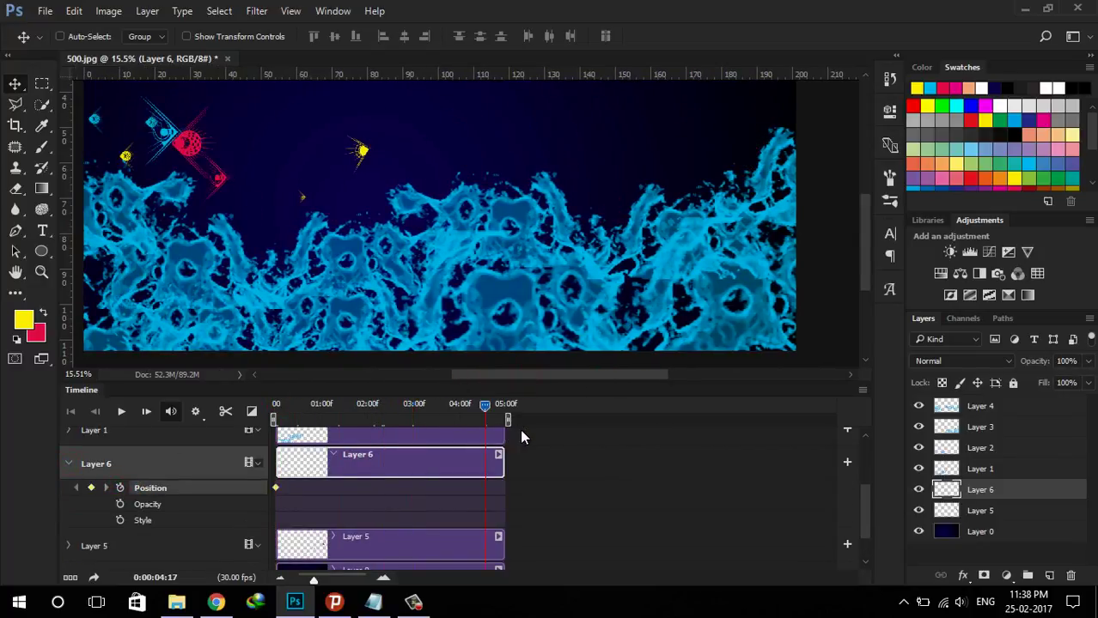
left_click_drag(163, 167, 640, 234)
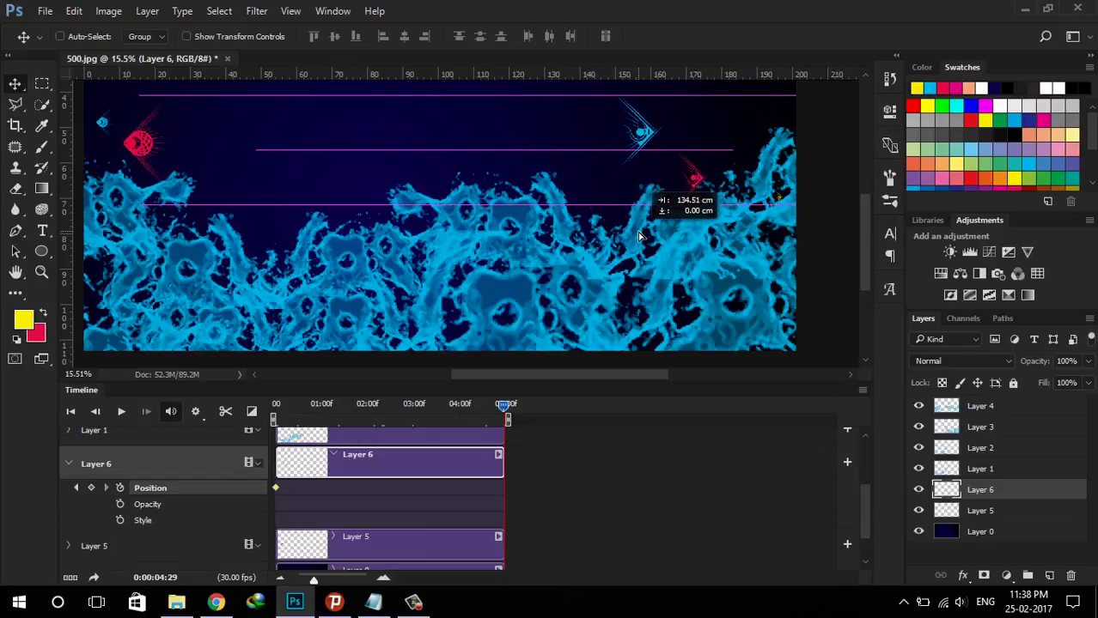
left_click_drag(639, 233, 774, 250)
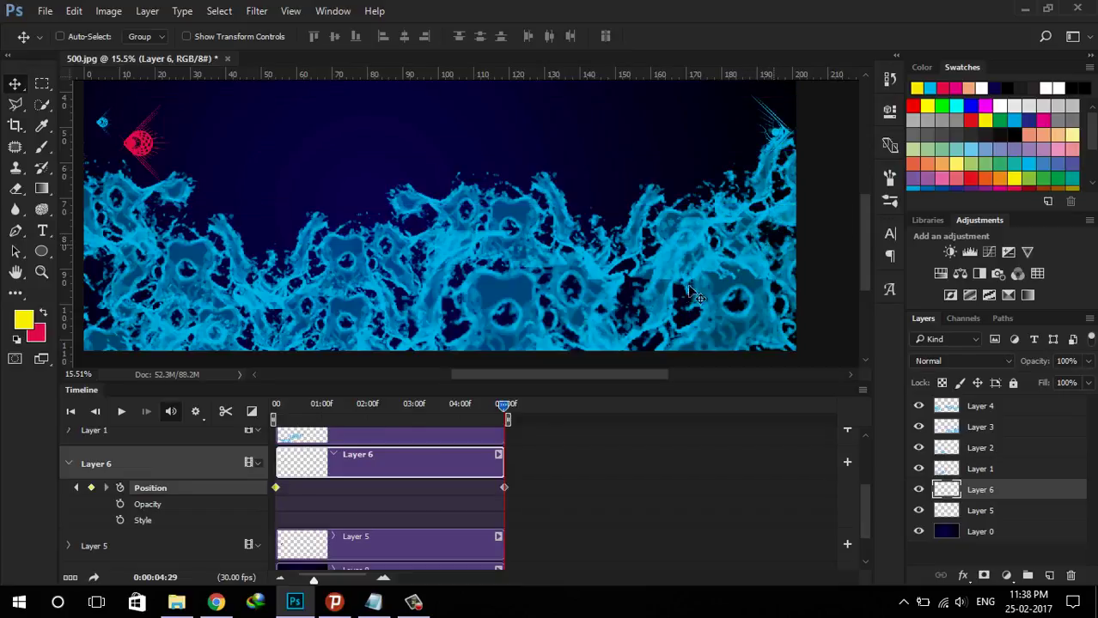
mouse_move(456, 406)
left_mouse_down()
mouse_move(308, 410)
mouse_move(249, 439)
left_mouse_up()
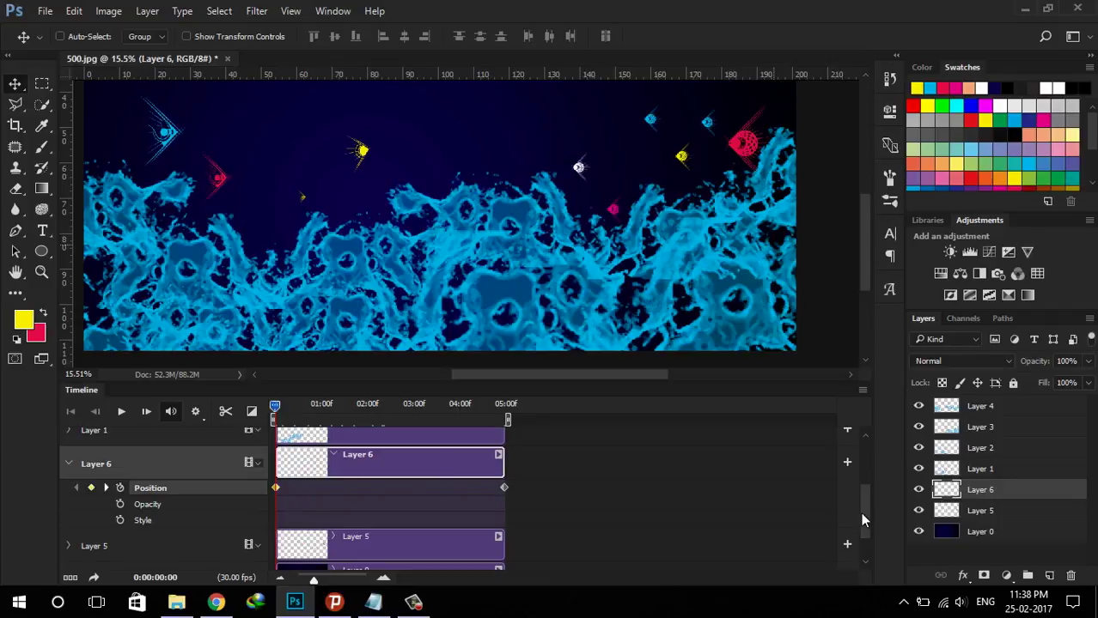
left_click_drag(863, 520, 863, 479)
left_click(69, 449)
Show and reposition the Layer 1 splash, setting its first Position keyframe at frame 0
left_click(69, 448)
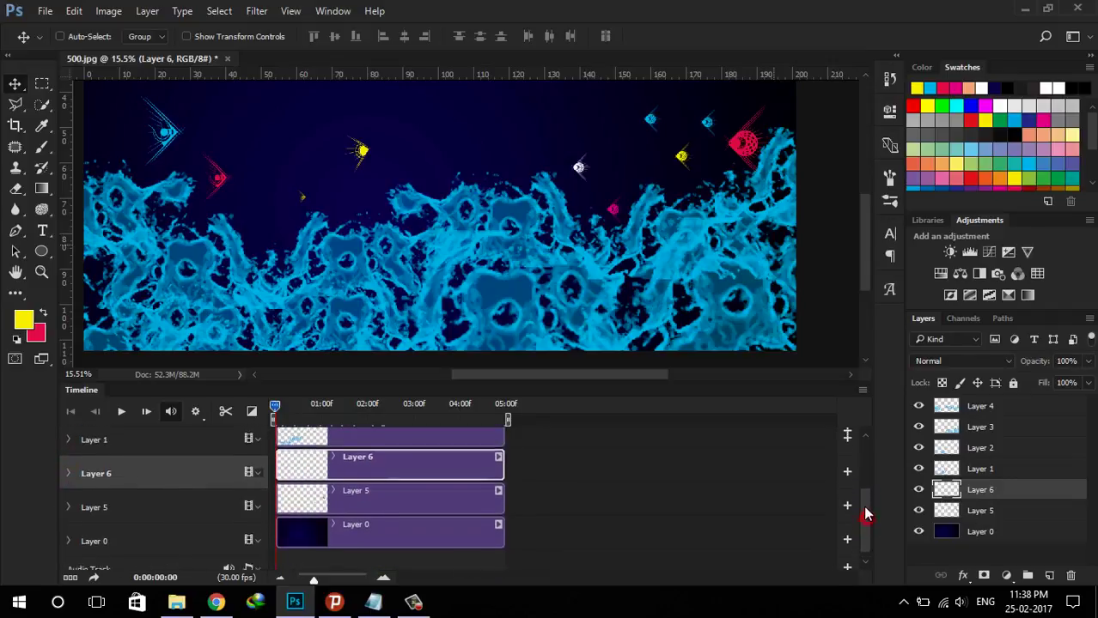
scroll(434, 507, "up", 2)
left_click(433, 511)
left_click(919, 470)
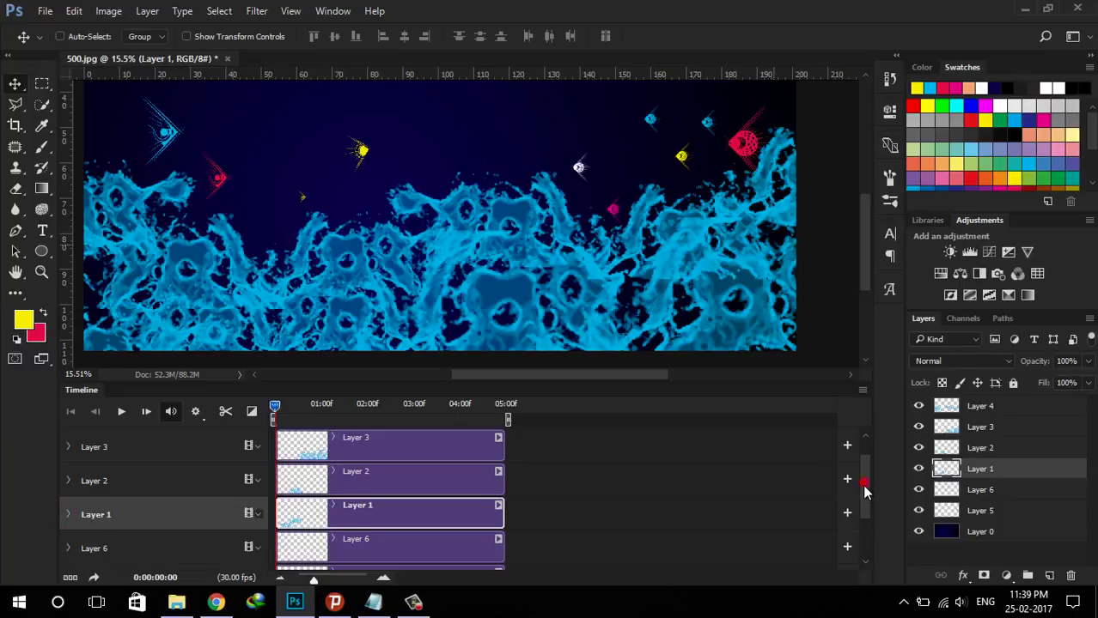
left_click_drag(865, 492, 865, 503)
left_click(68, 476)
left_click_drag(290, 303, 308, 279)
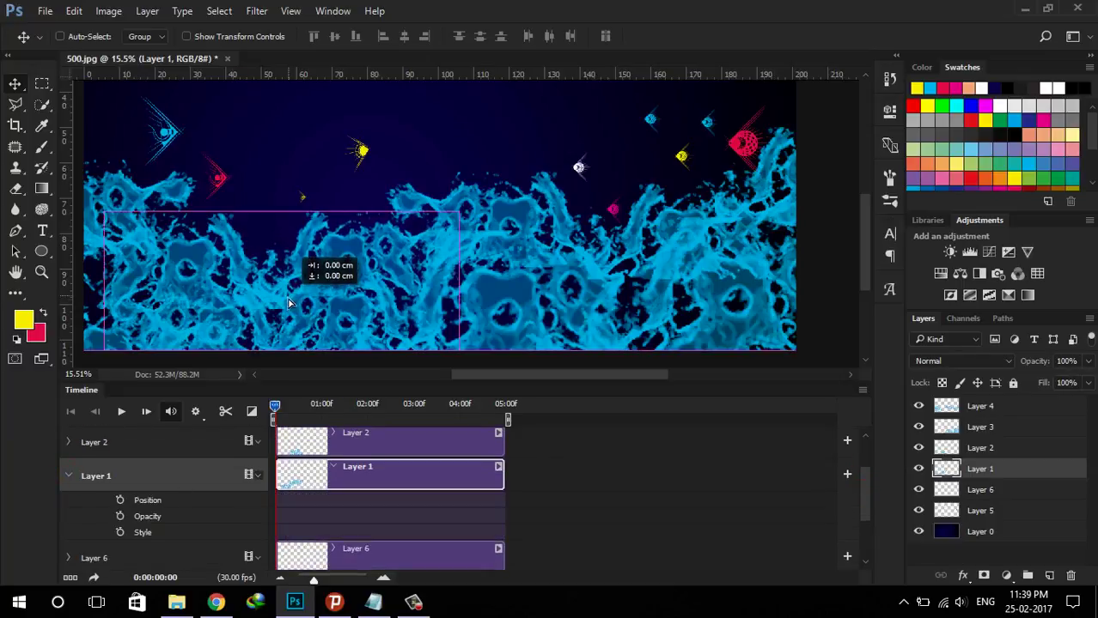
left_click(121, 500)
Add more Layer 1 Position keyframes by moving the splash at later times, then rewind
left_click_drag(274, 405, 312, 436)
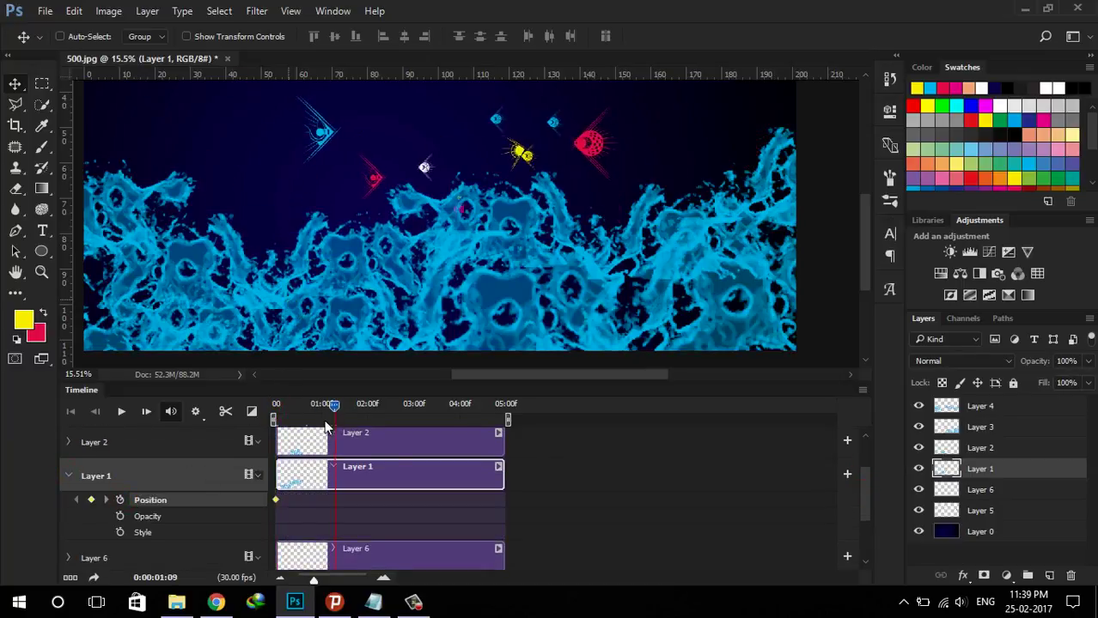
left_click_drag(246, 325, 251, 336)
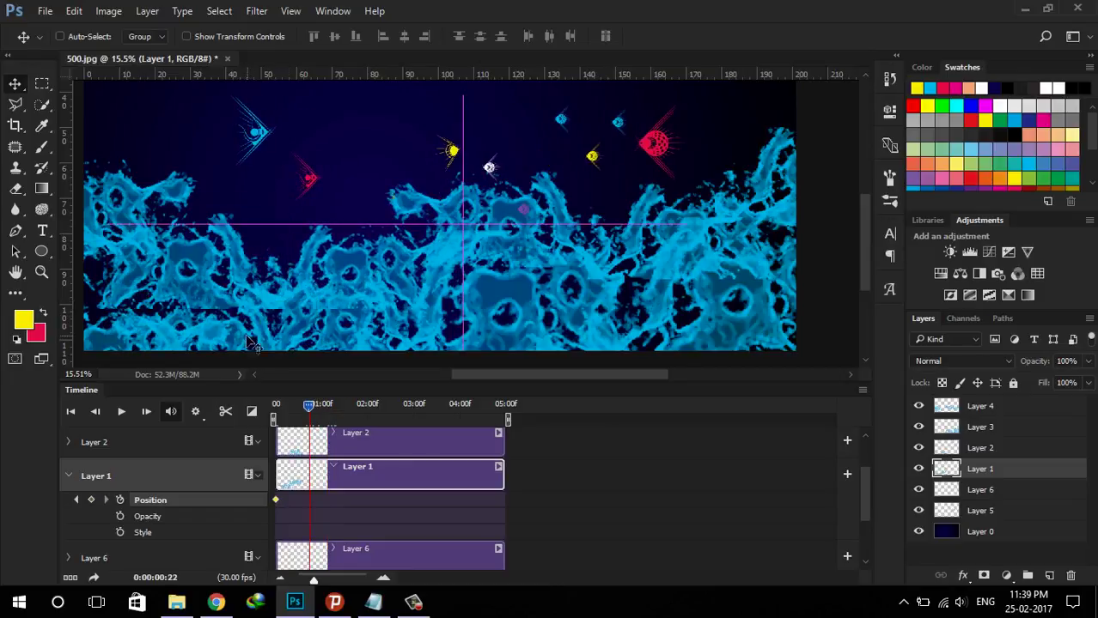
key("space")
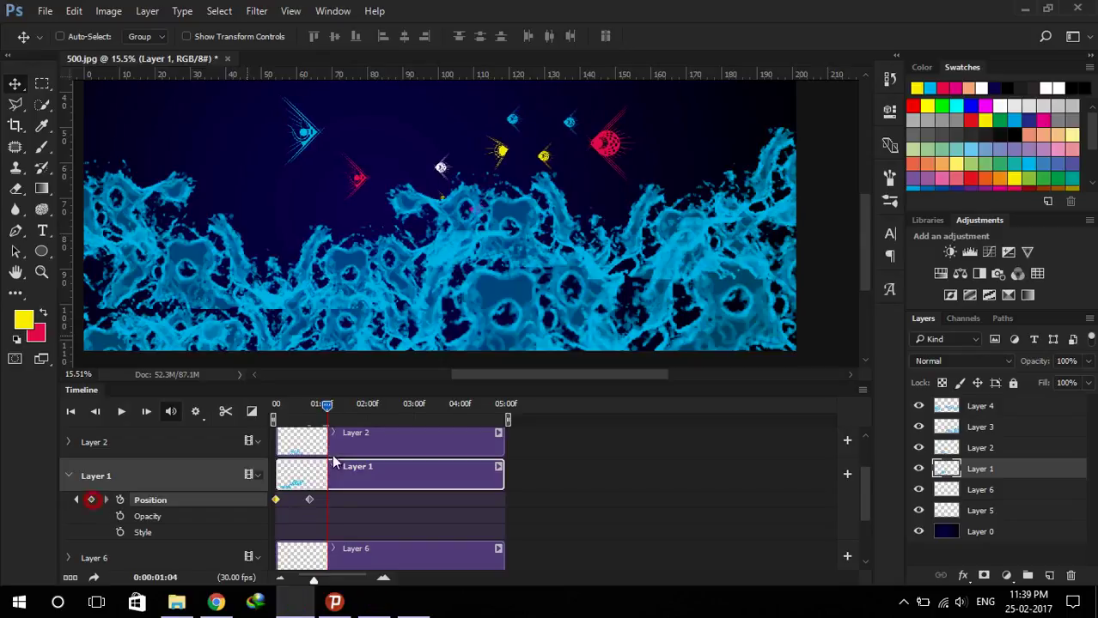
mouse_move(292, 355)
left_mouse_down()
mouse_move(271, 296)
mouse_move(251, 322)
mouse_move(274, 324)
left_mouse_up()
key("space")
key("space")
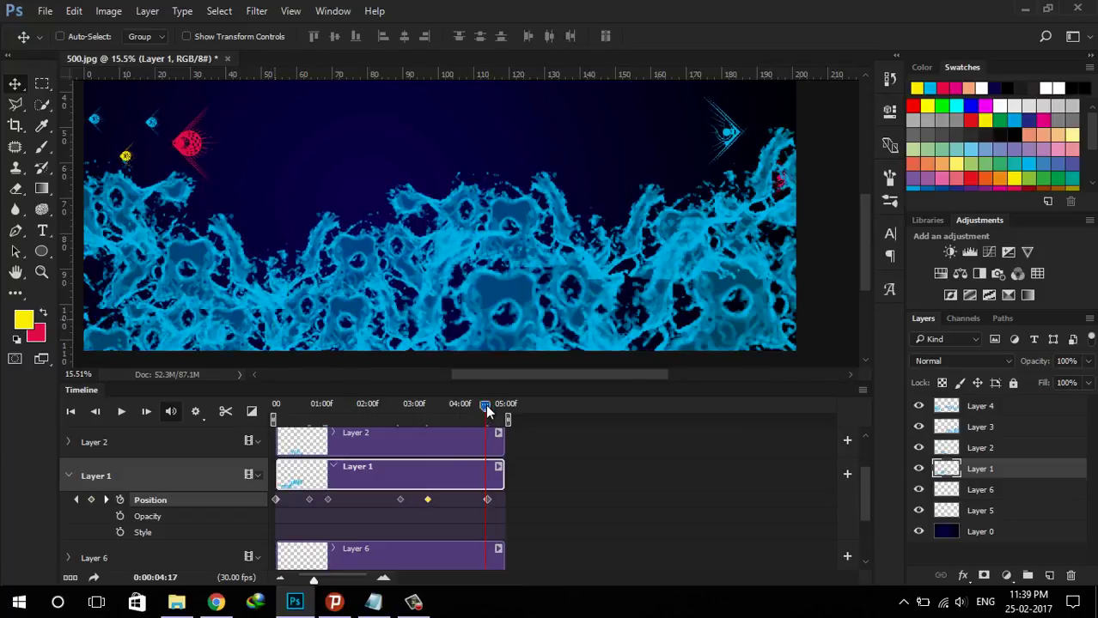
left_click_drag(486, 405, 303, 452)
left_click_drag(295, 404, 266, 411)
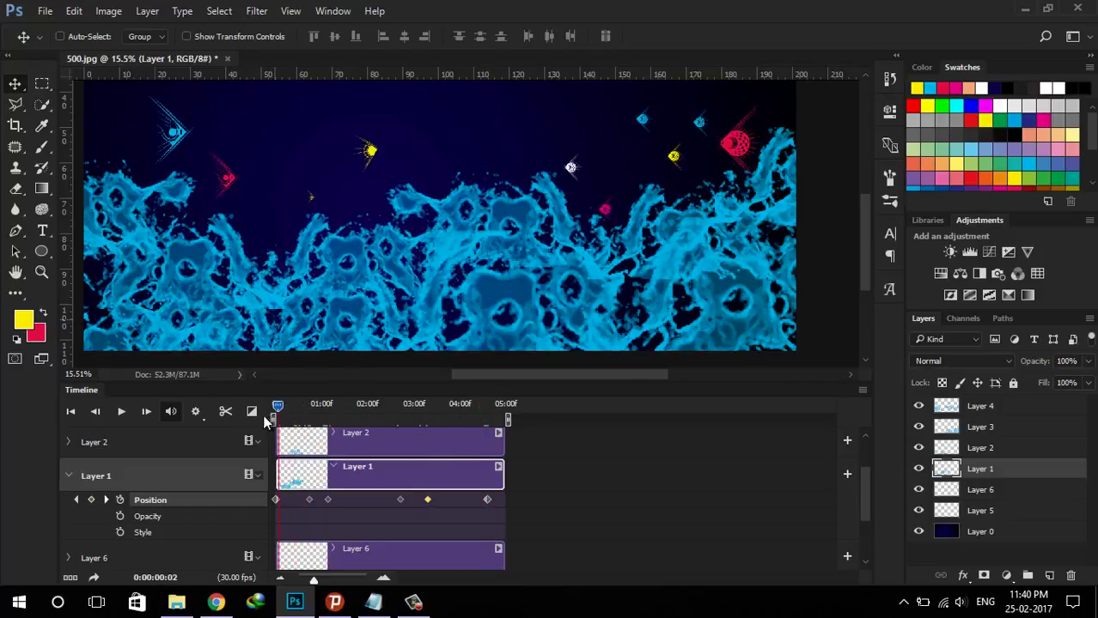
left_click(68, 475)
Give the Layer 2 splash Position keyframes at start, about 0:00:02:07 and 0:00:02:17, then preview
left_click(980, 447)
scroll(864, 491, "up", 1)
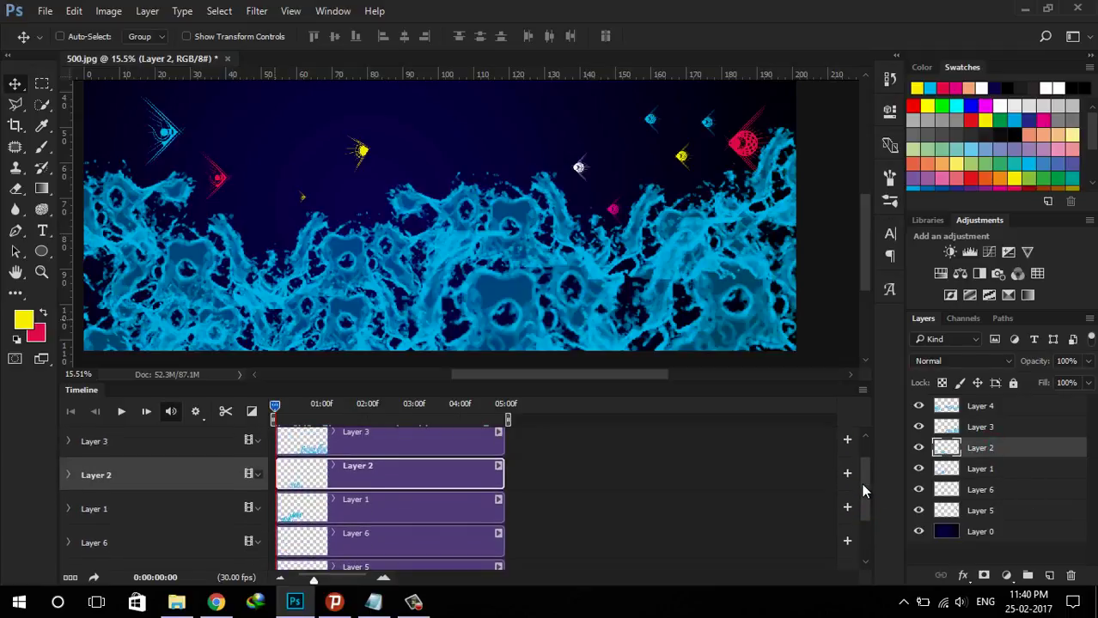
left_click_drag(384, 273, 391, 320)
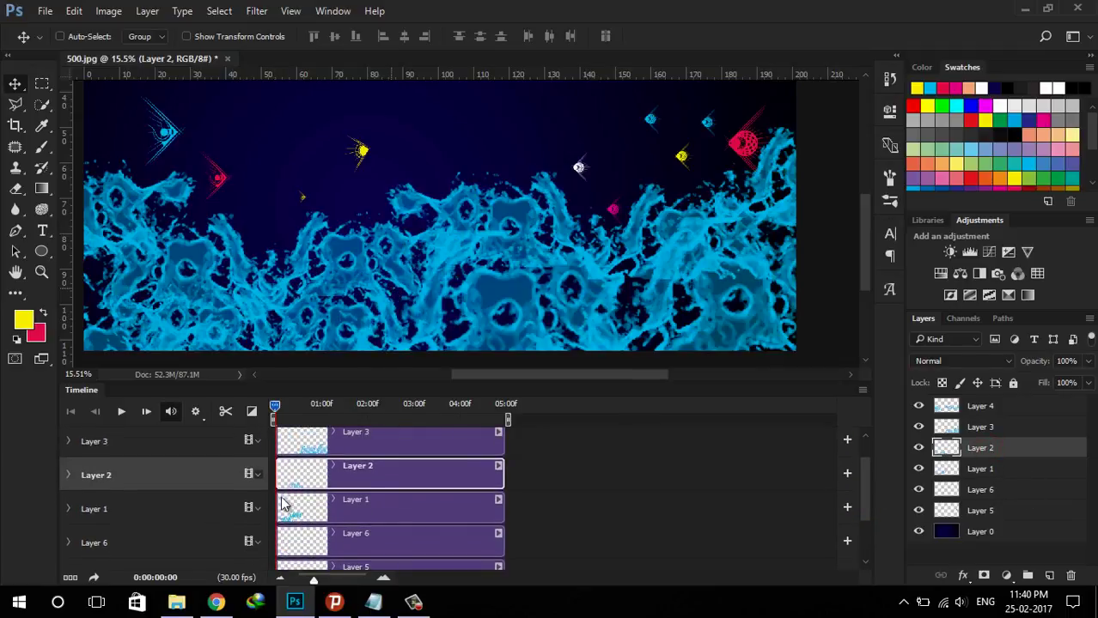
left_click(68, 475)
left_click(120, 499)
mouse_move(392, 405)
left_mouse_down()
mouse_move(413, 434)
mouse_move(378, 458)
left_mouse_up()
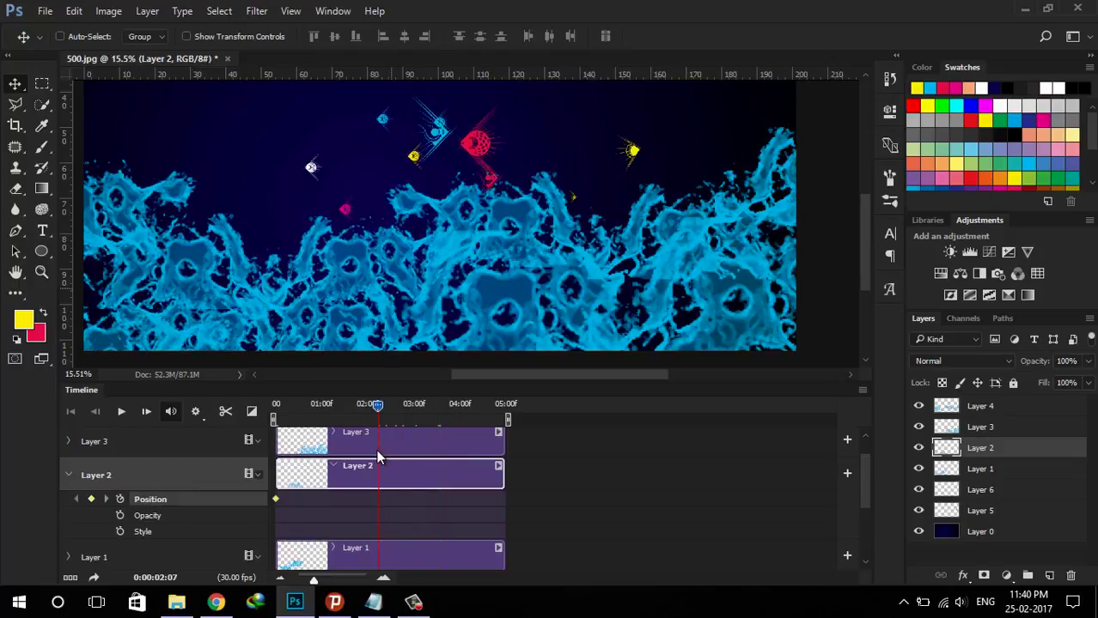
left_click_drag(350, 311, 354, 315)
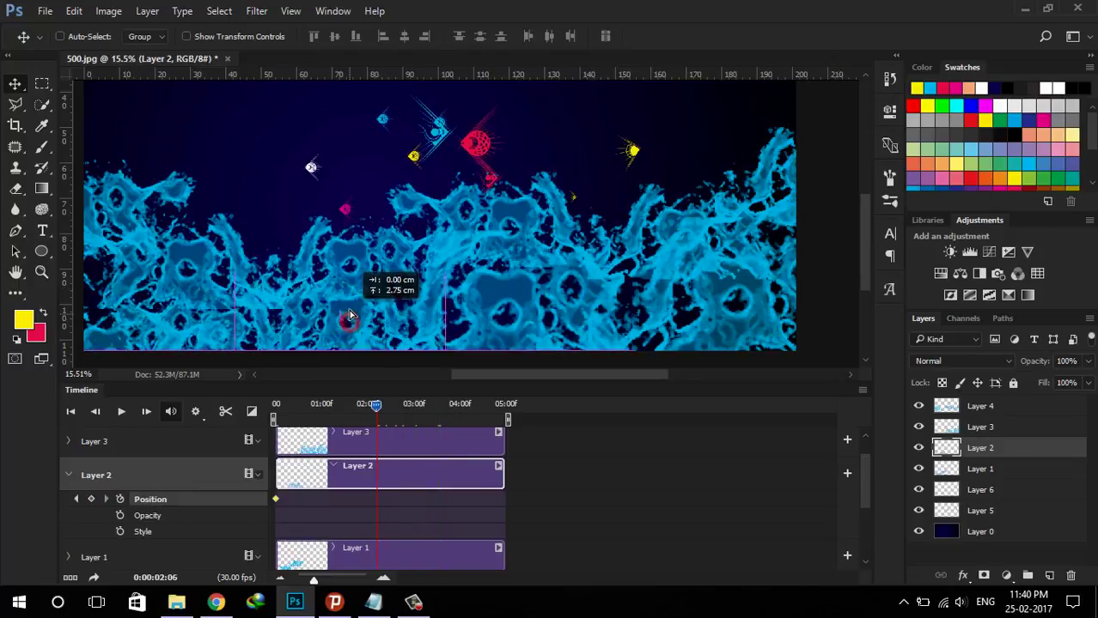
left_click(394, 416)
left_click_drag(354, 332, 365, 329)
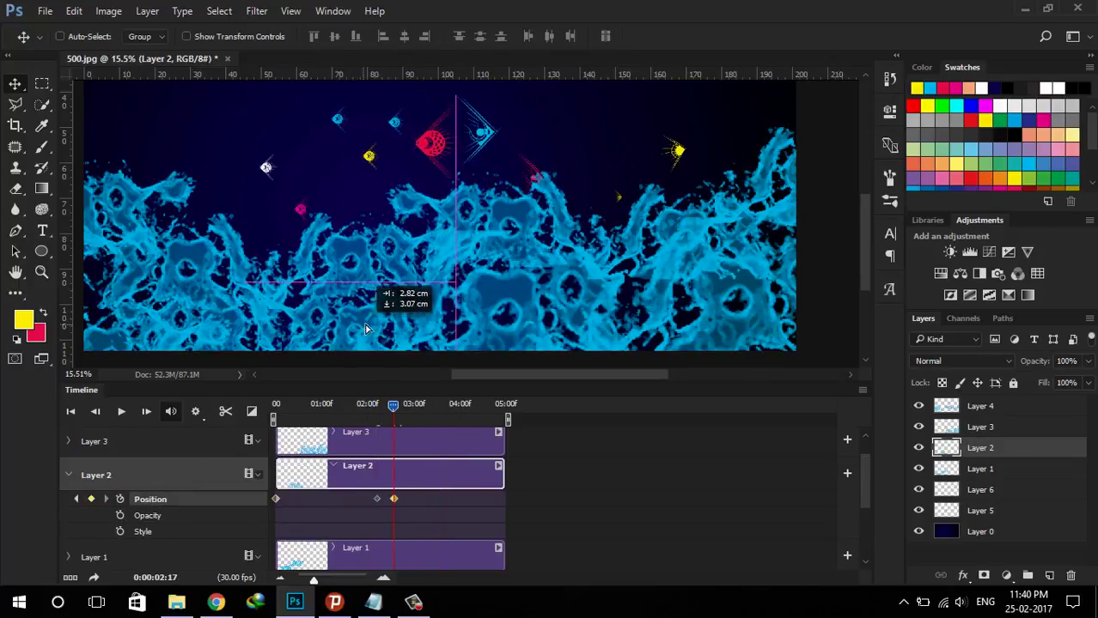
key("space")
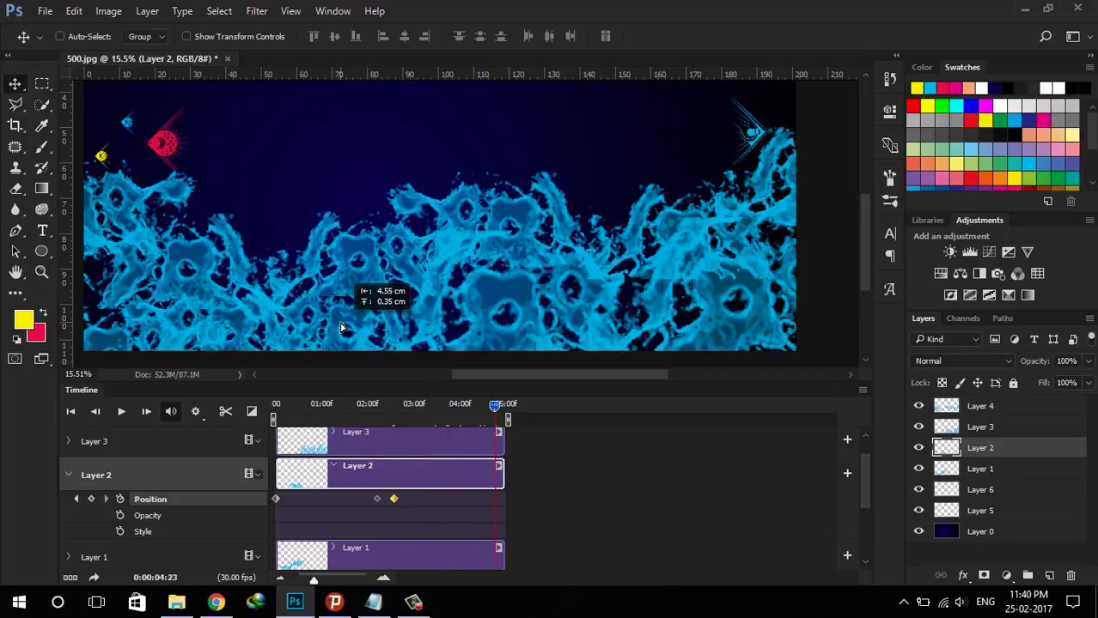
left_click(68, 475)
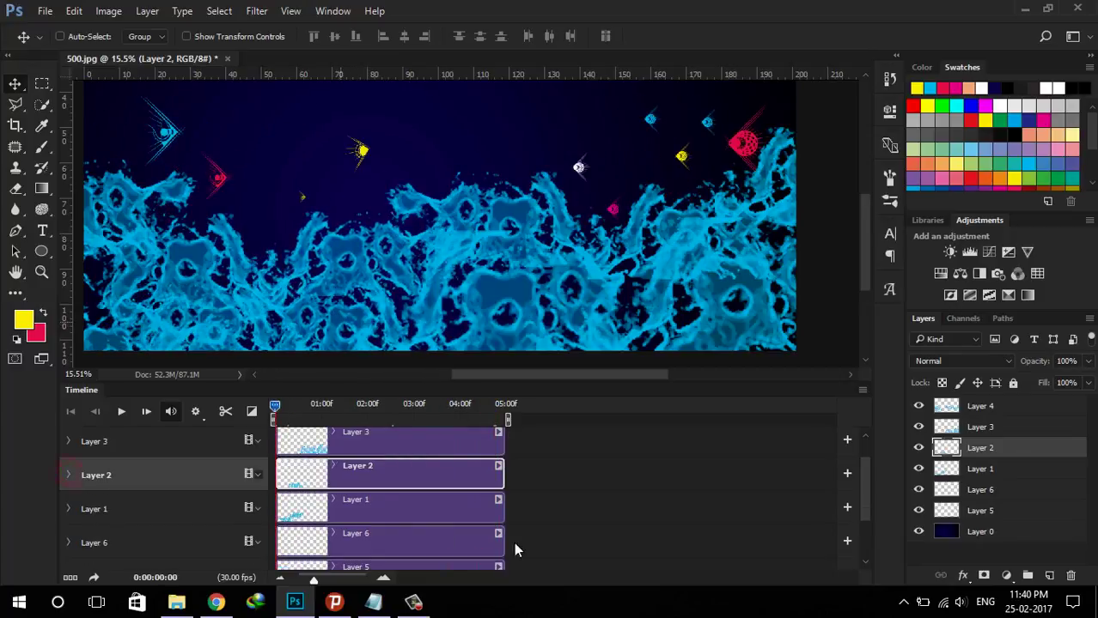
Select and reposition the Layer 3 splash, setting its starting Position keyframe
left_click(998, 428)
left_click_drag(866, 488, 867, 463)
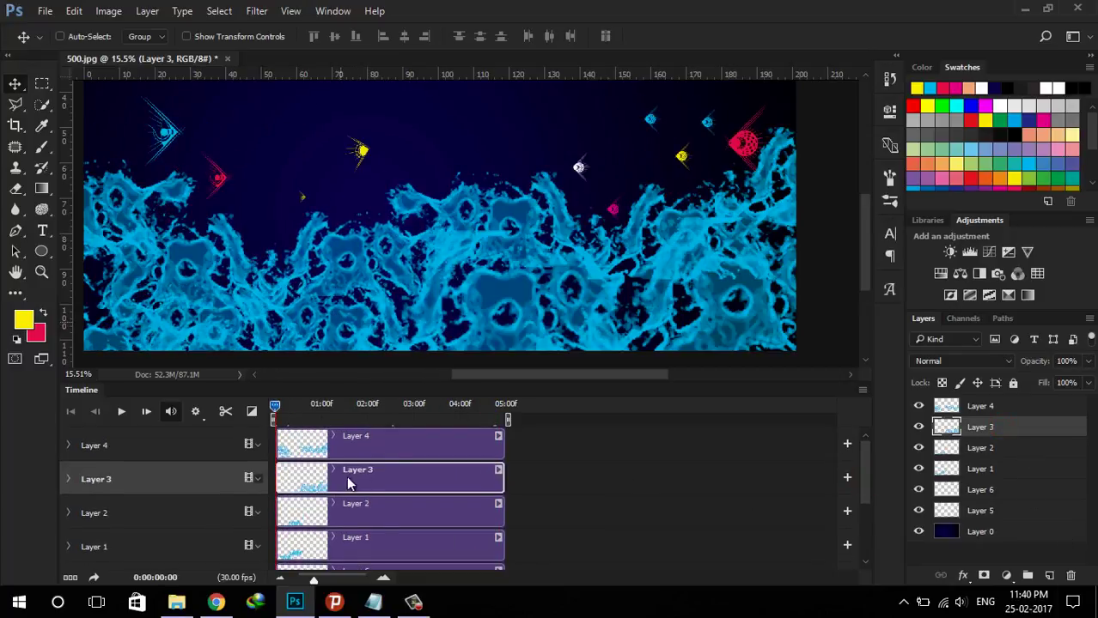
left_click_drag(481, 249, 646, 320)
left_click(67, 478)
left_click(120, 503)
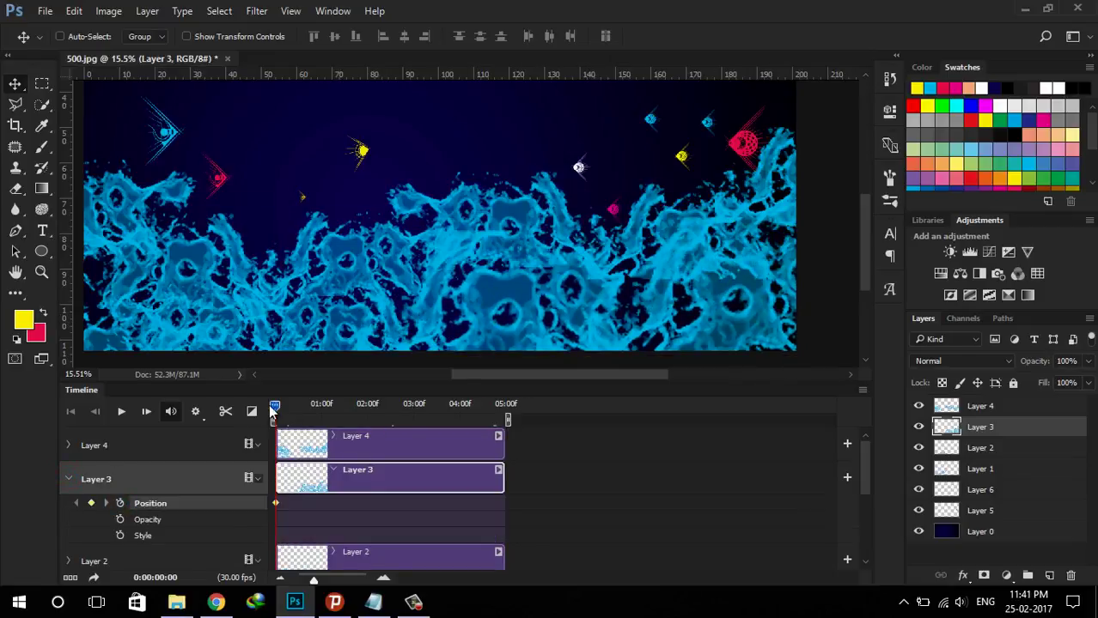
left_click(276, 405)
Add Layer 3 Position keyframes around 0:00:02:08 and 0:00:02:28, then return to the first frame
left_click_drag(338, 419, 378, 419)
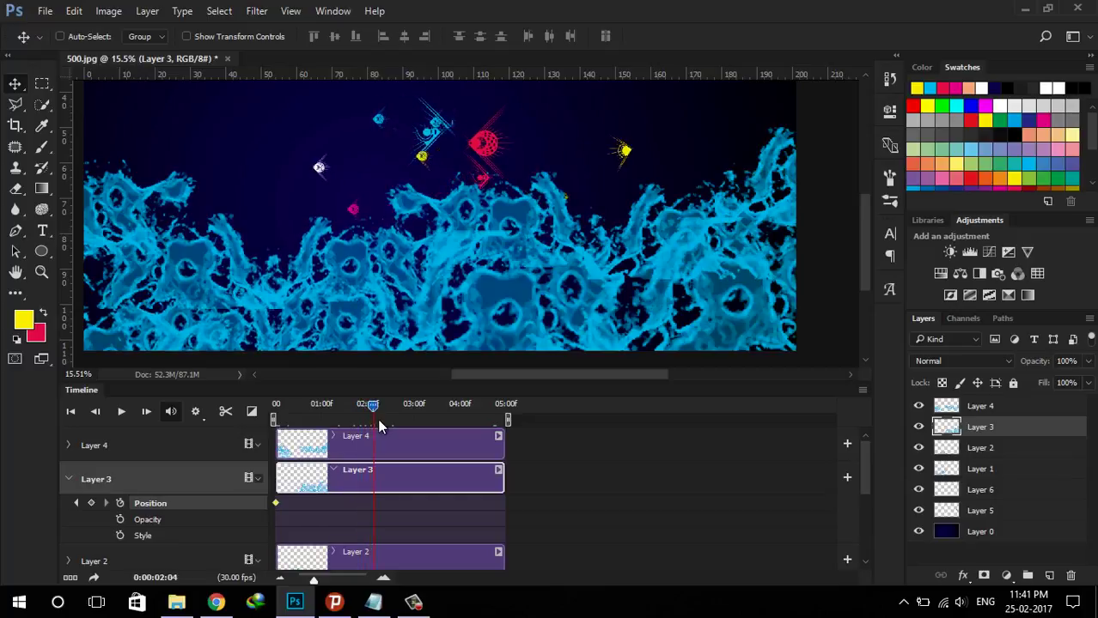
left_click_drag(309, 300, 705, 327)
left_click(410, 405)
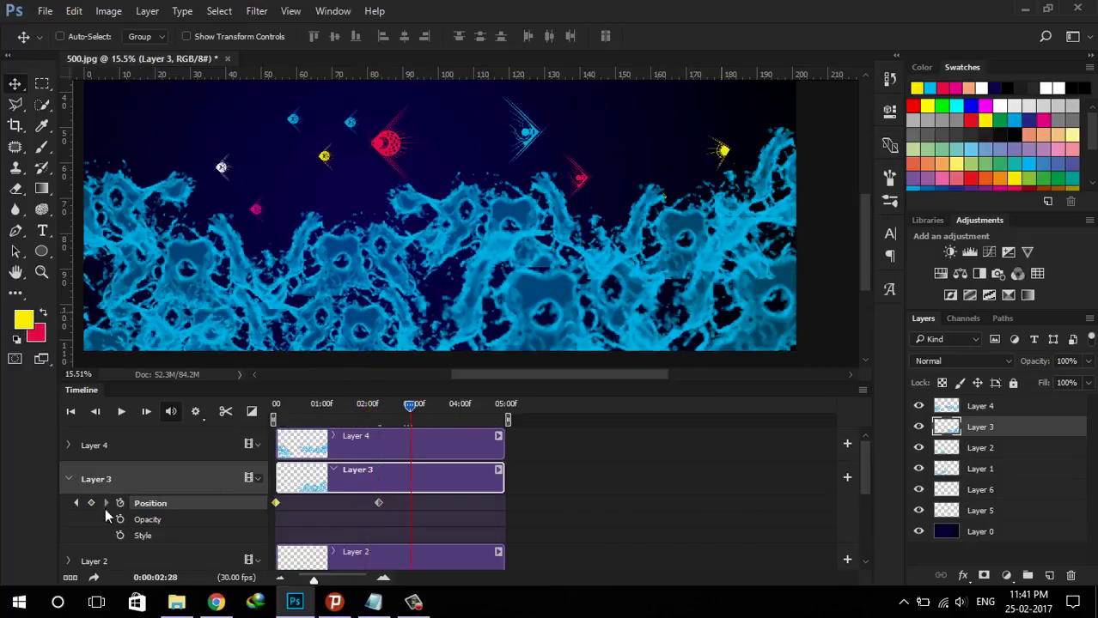
left_click(505, 405)
left_click_drag(640, 309, 657, 290)
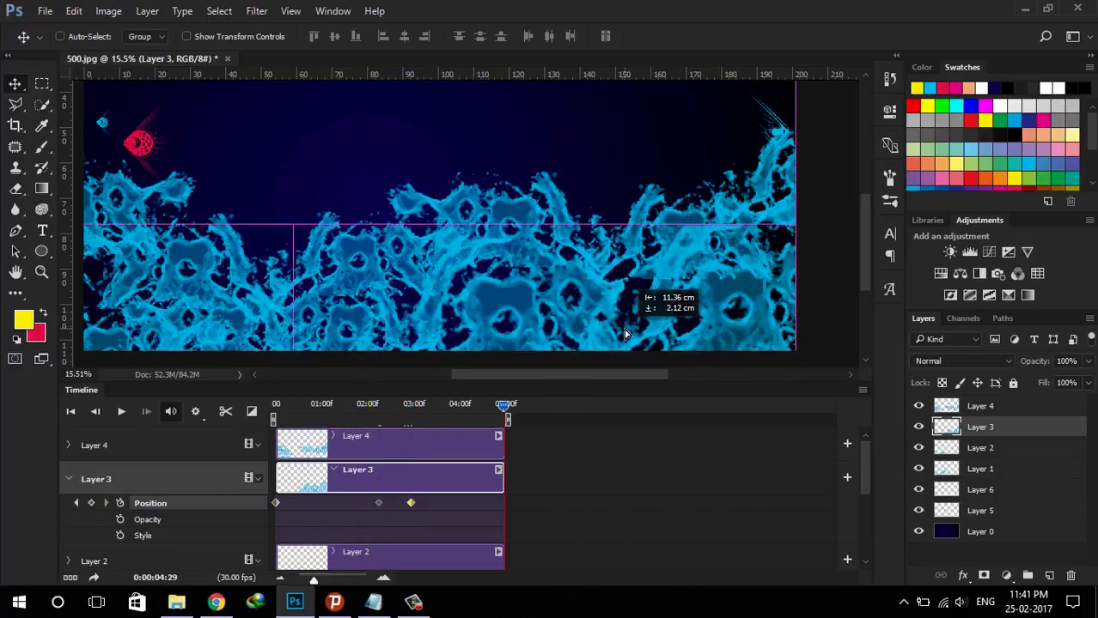
key("Home")
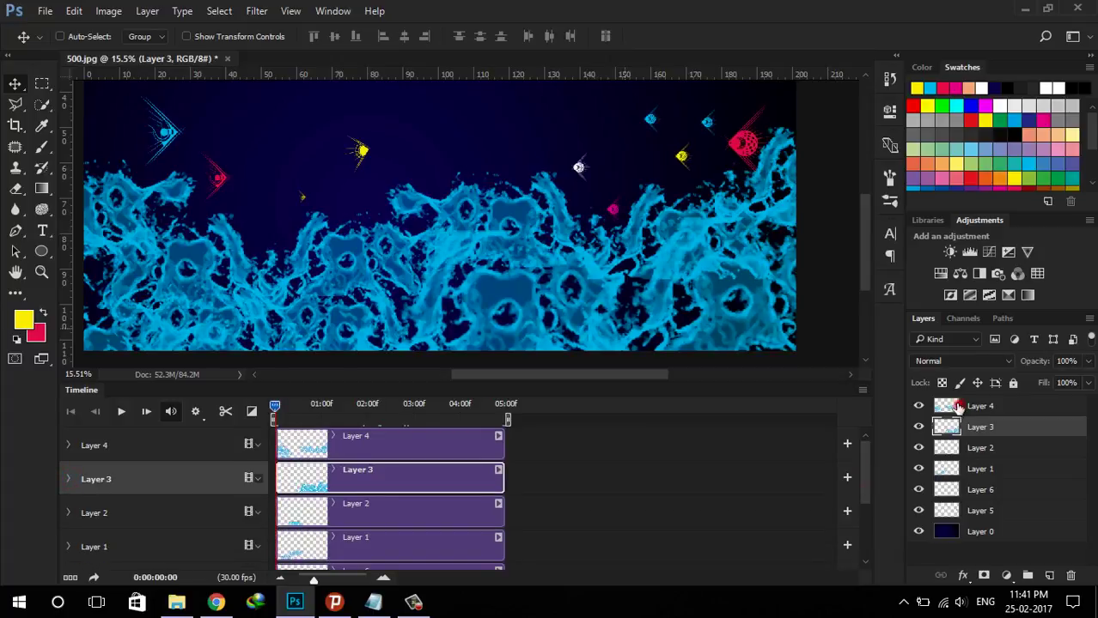
left_click(959, 406)
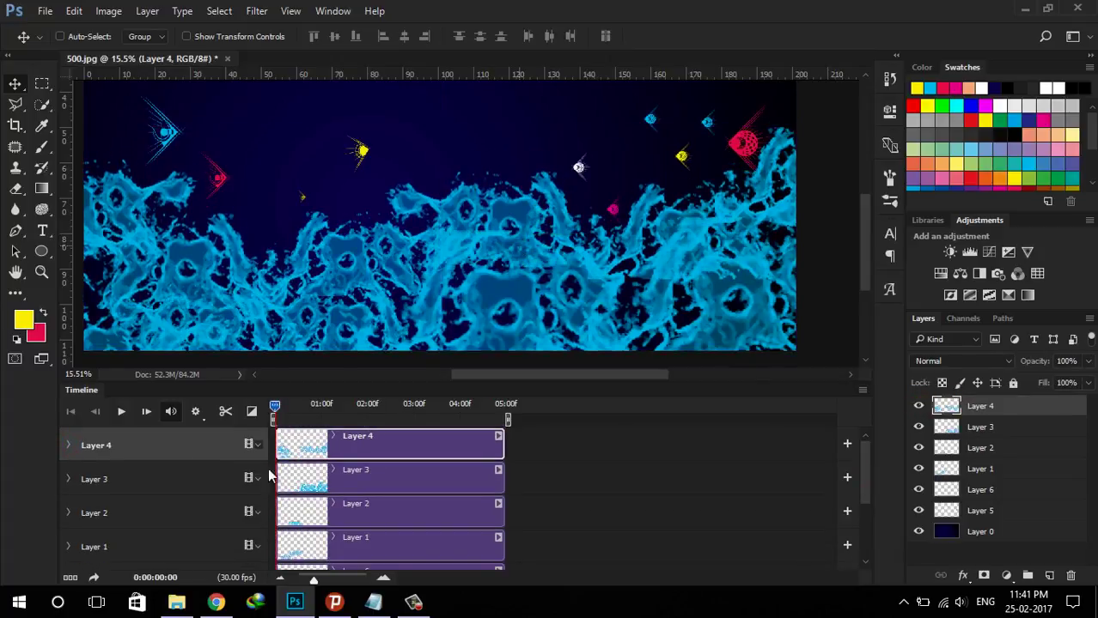
Give Layer 4 Position keyframes at start, about 0:00:01:22, 0:00:02:03 and 0:00:04:08
left_click(68, 444)
left_click(121, 469)
left_click(355, 405)
left_click_drag(456, 232, 455, 258)
left_click_drag(354, 405, 370, 406)
left_click(91, 469)
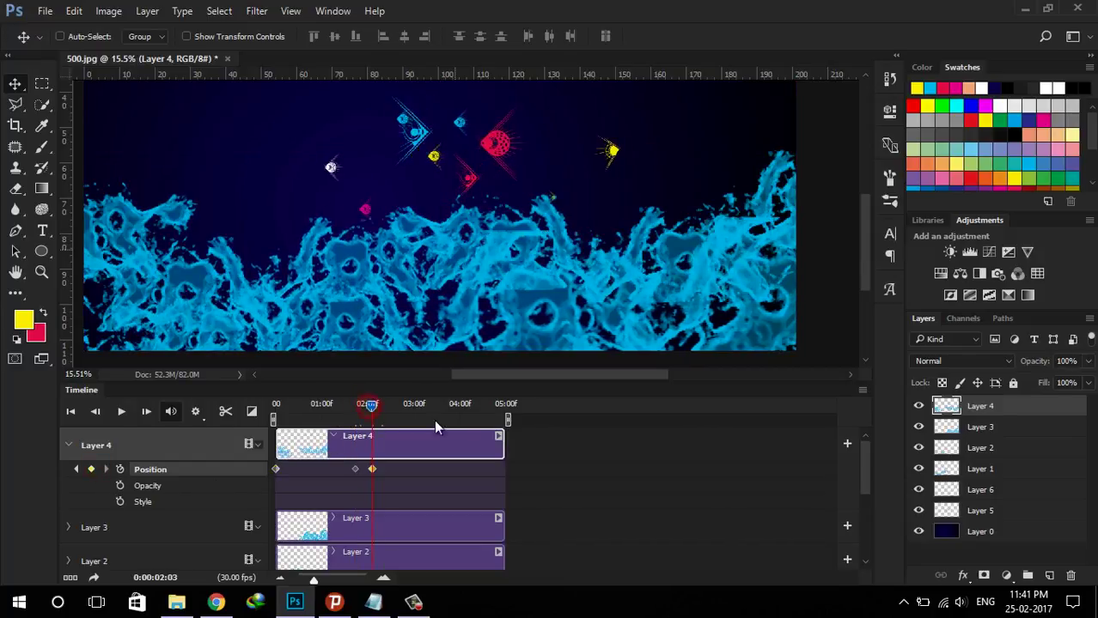
left_click(472, 405)
left_click_drag(468, 258, 468, 232)
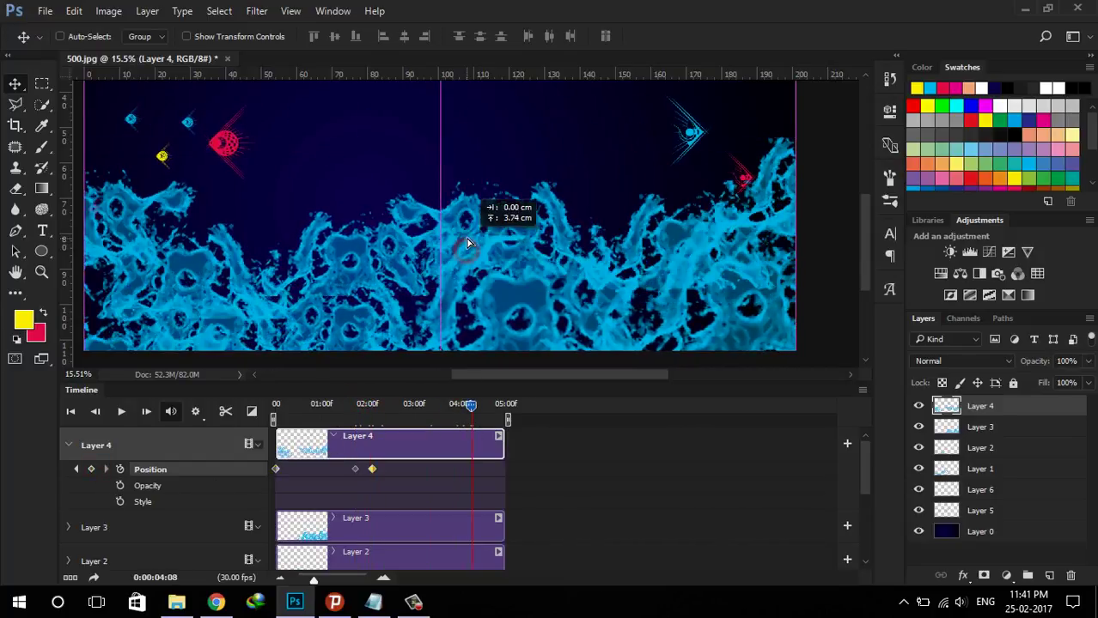
left_click(500, 406)
left_click(68, 444)
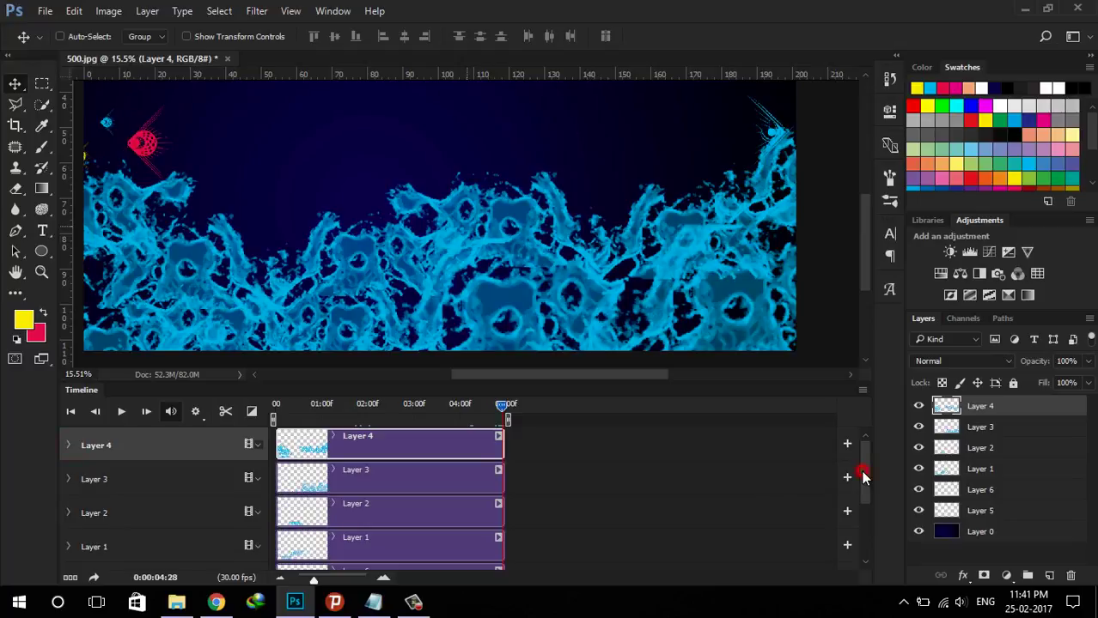
left_click_drag(862, 478, 862, 494)
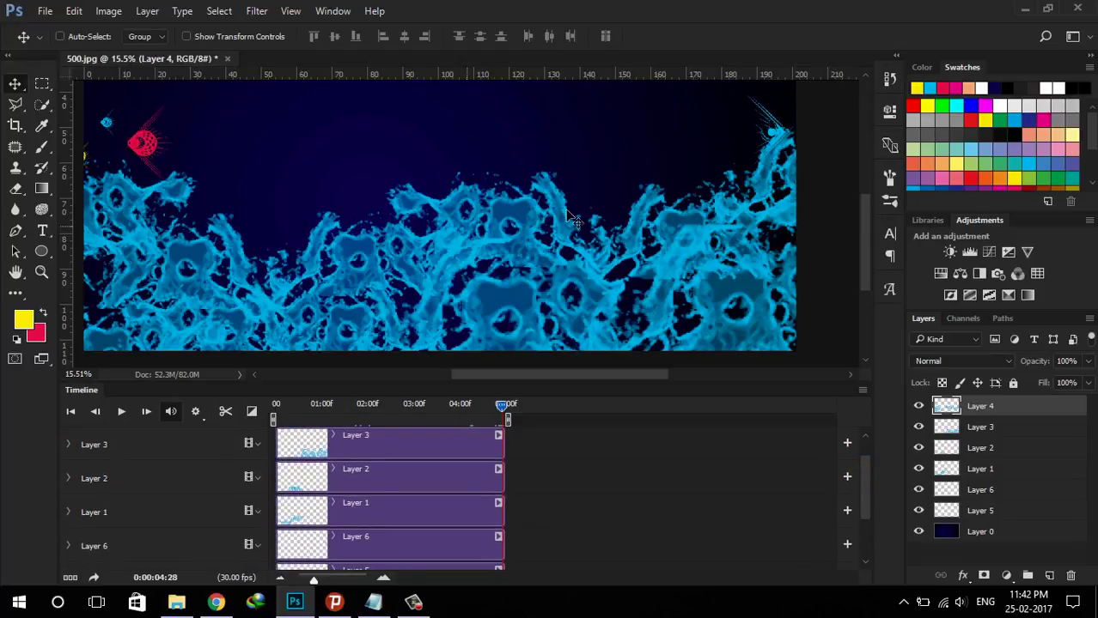
scroll(541, 211, "down", 1)
scroll(543, 212, "down", 1)
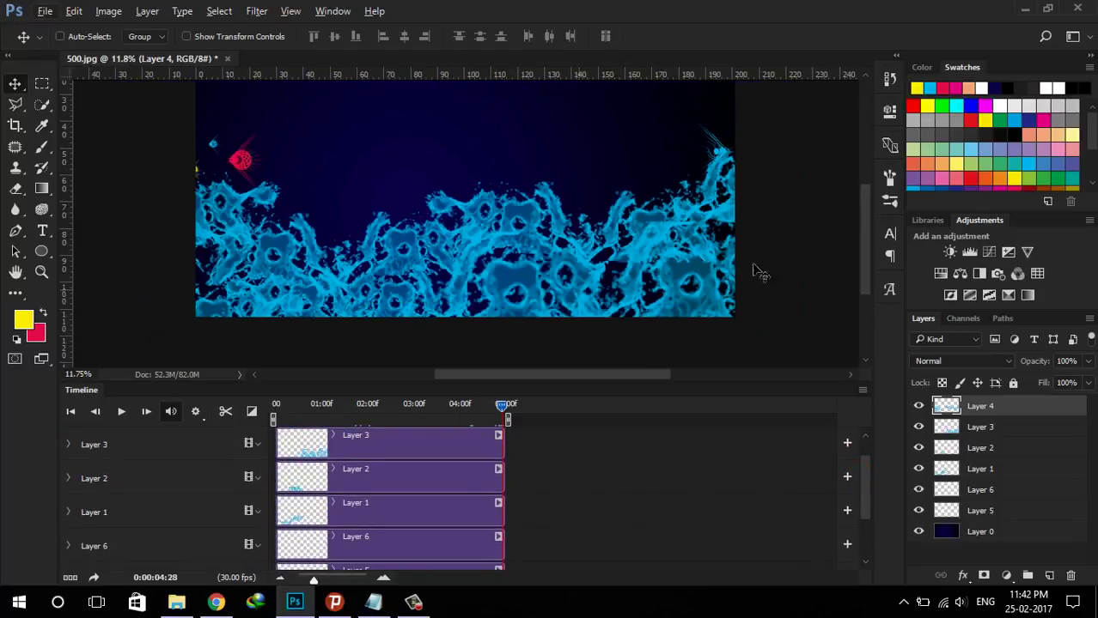
scroll(863, 228, "up", 3)
scroll(846, 252, "down", 1)
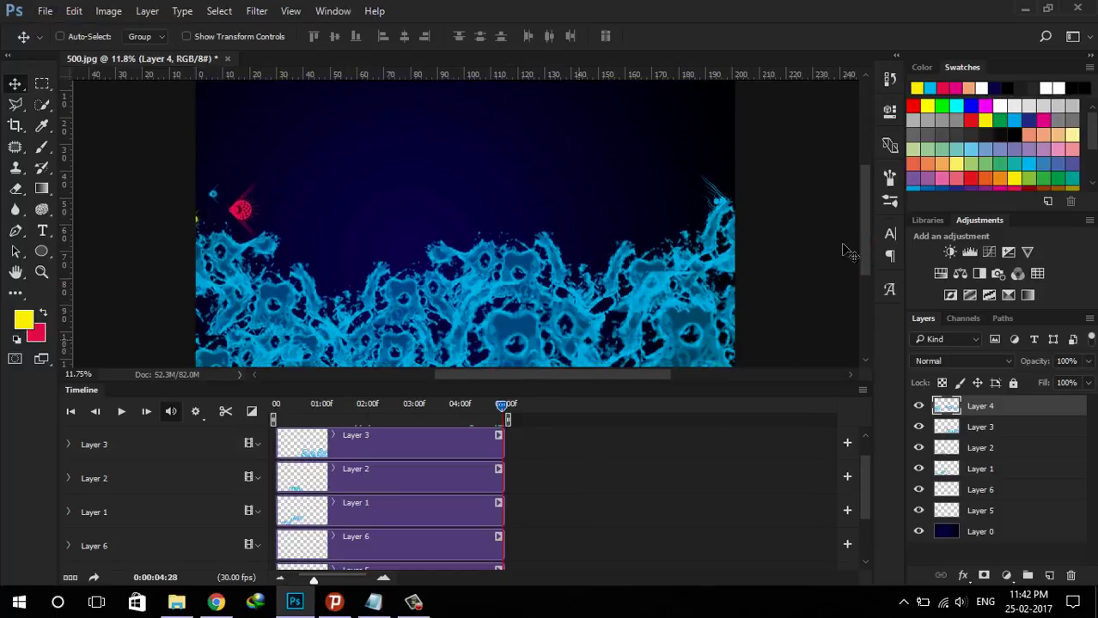
left_click_drag(502, 408, 242, 425)
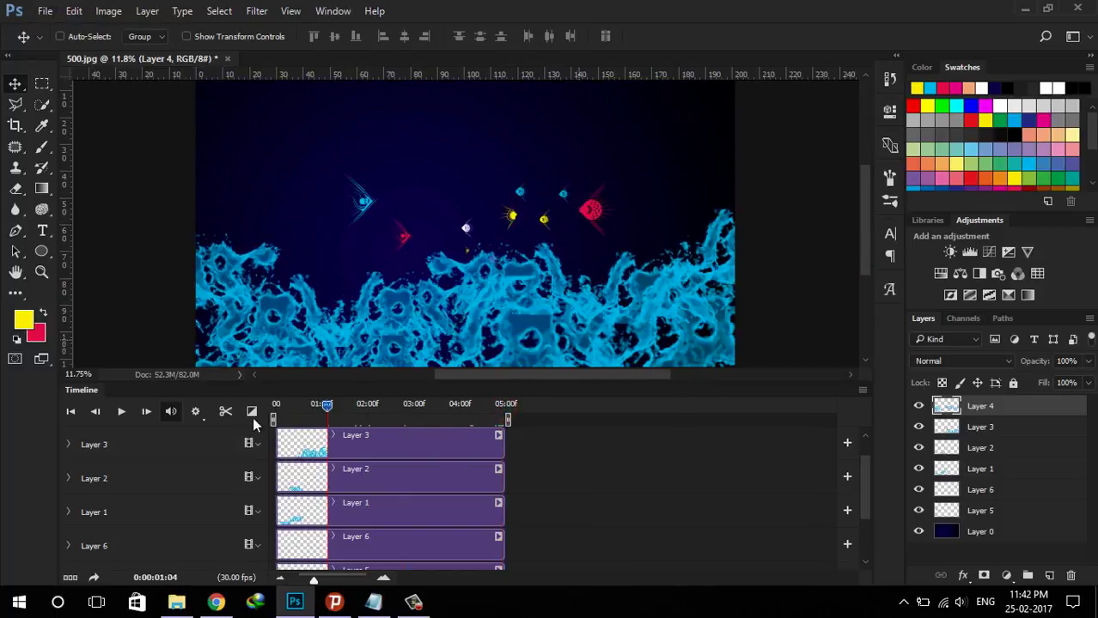
left_click(121, 414)
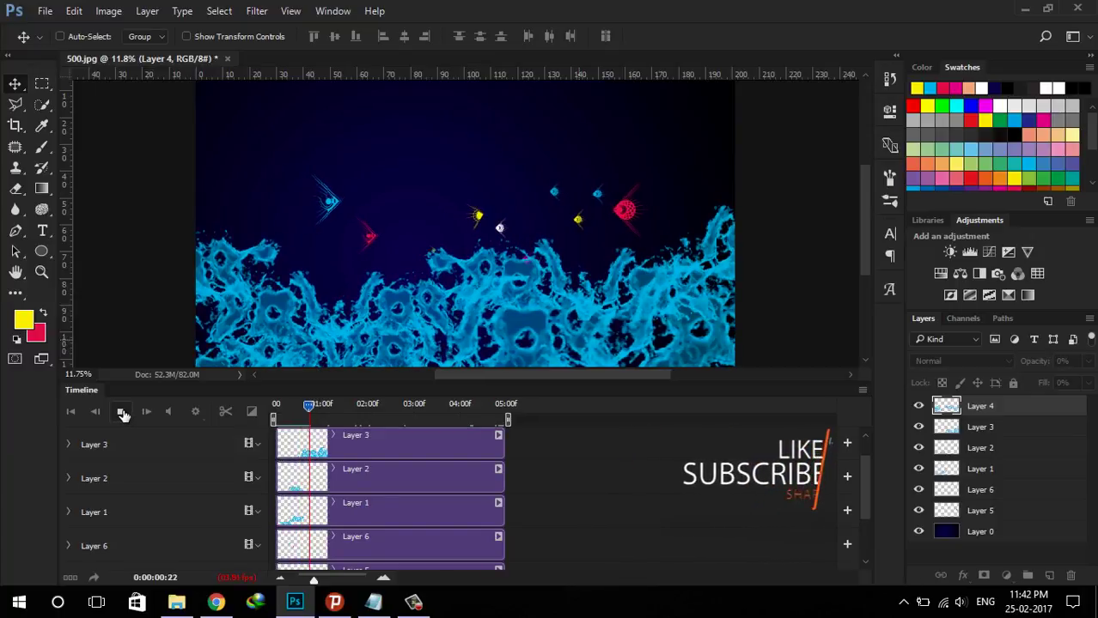
Select Layers 6 and 5 together and move their fish down-left toward the splashes
left_click(123, 414)
left_click(979, 494)
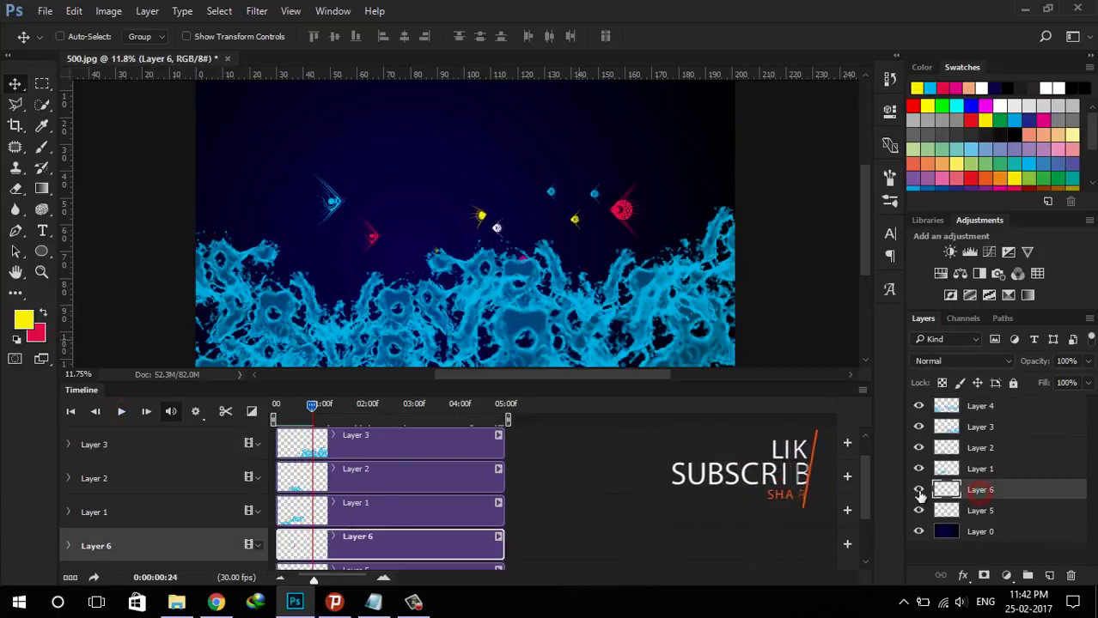
left_click(919, 511)
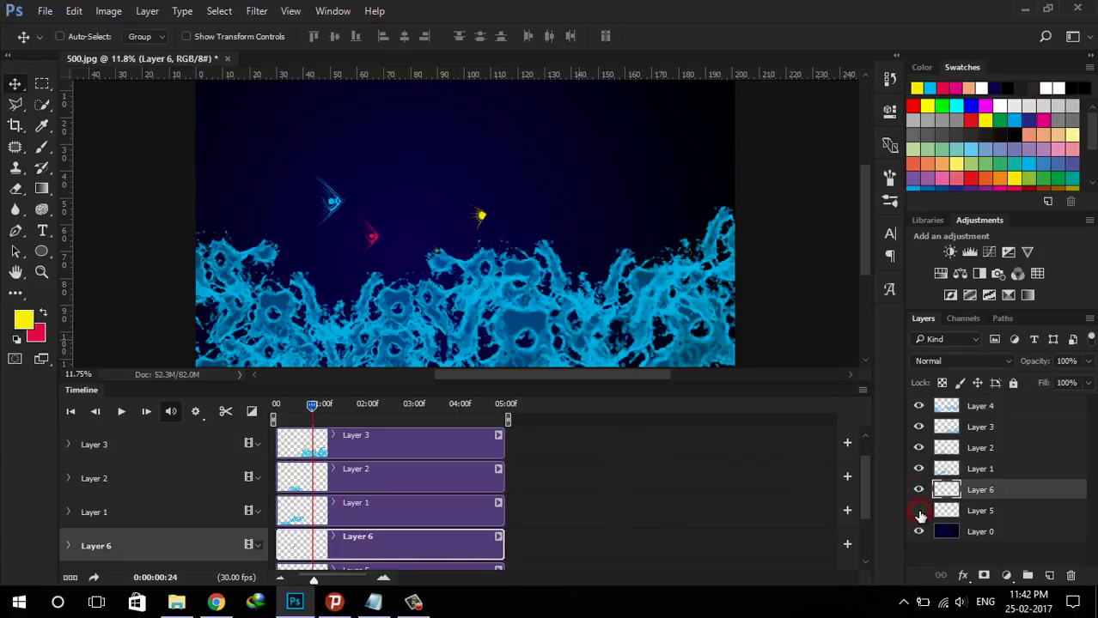
left_click(919, 512)
left_click(977, 511, "ctrl")
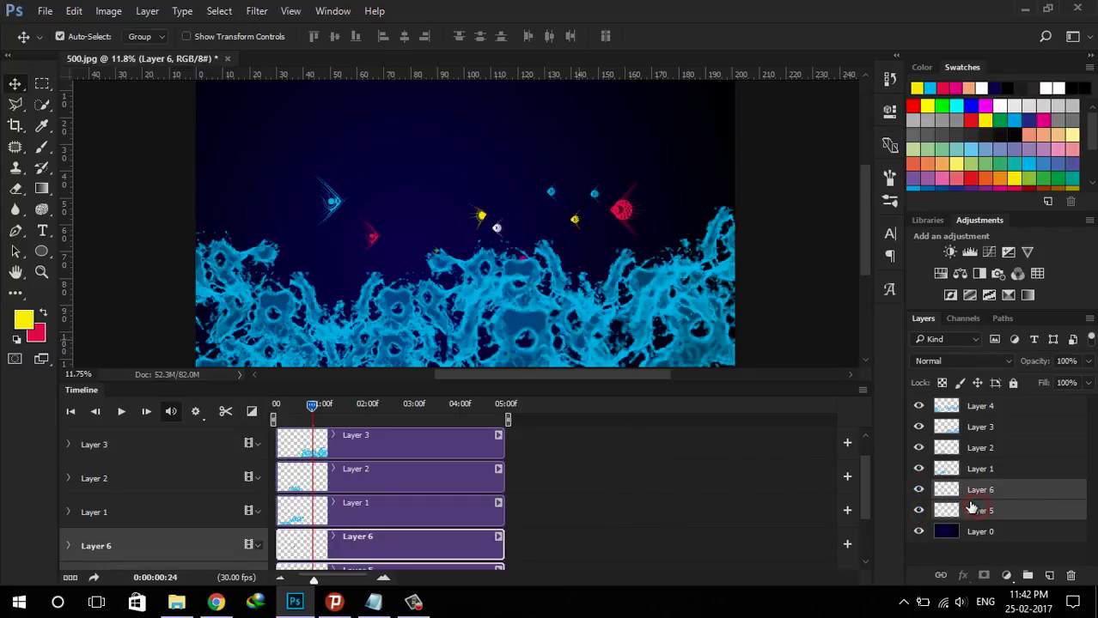
mouse_move(593, 224)
left_mouse_down()
mouse_move(556, 262)
mouse_move(515, 262)
mouse_move(538, 252)
left_mouse_up()
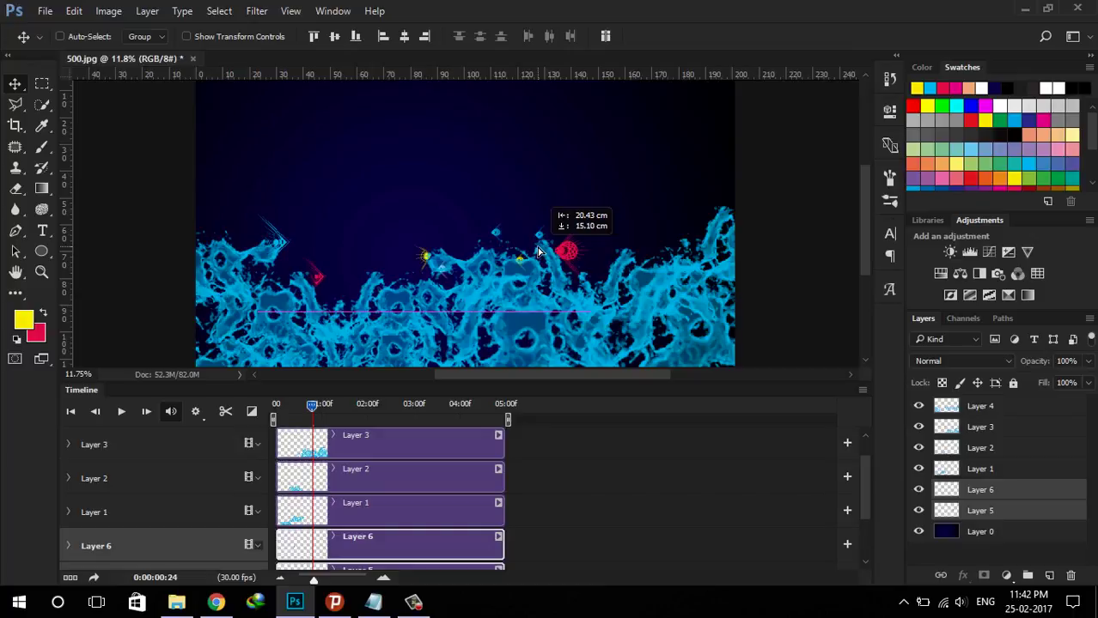
left_click_drag(538, 252, 538, 245)
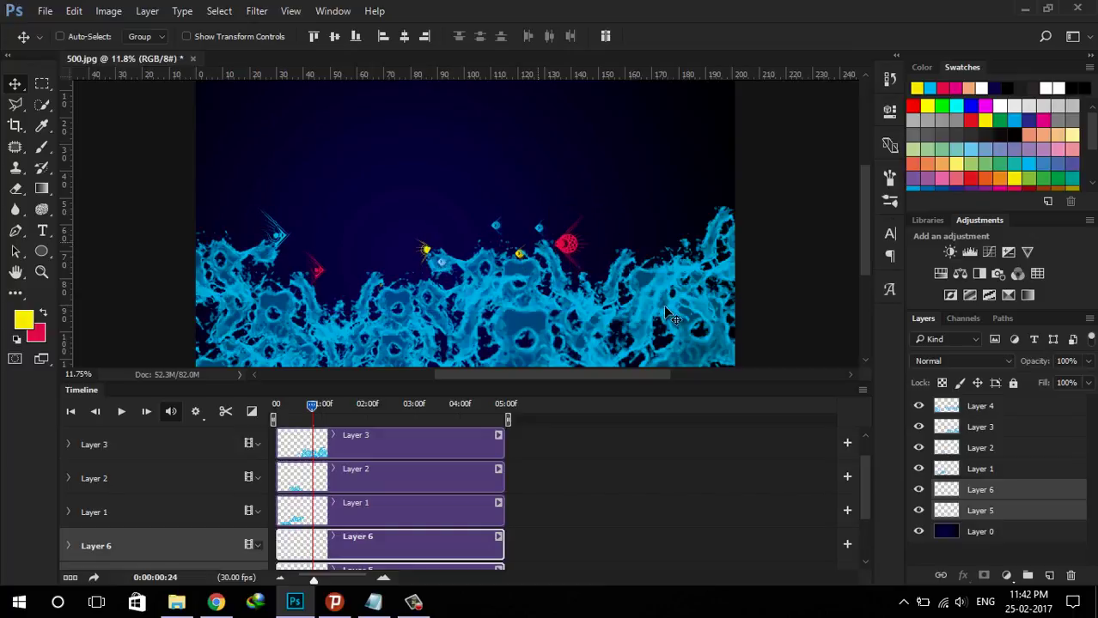
left_click_drag(861, 272, 864, 223)
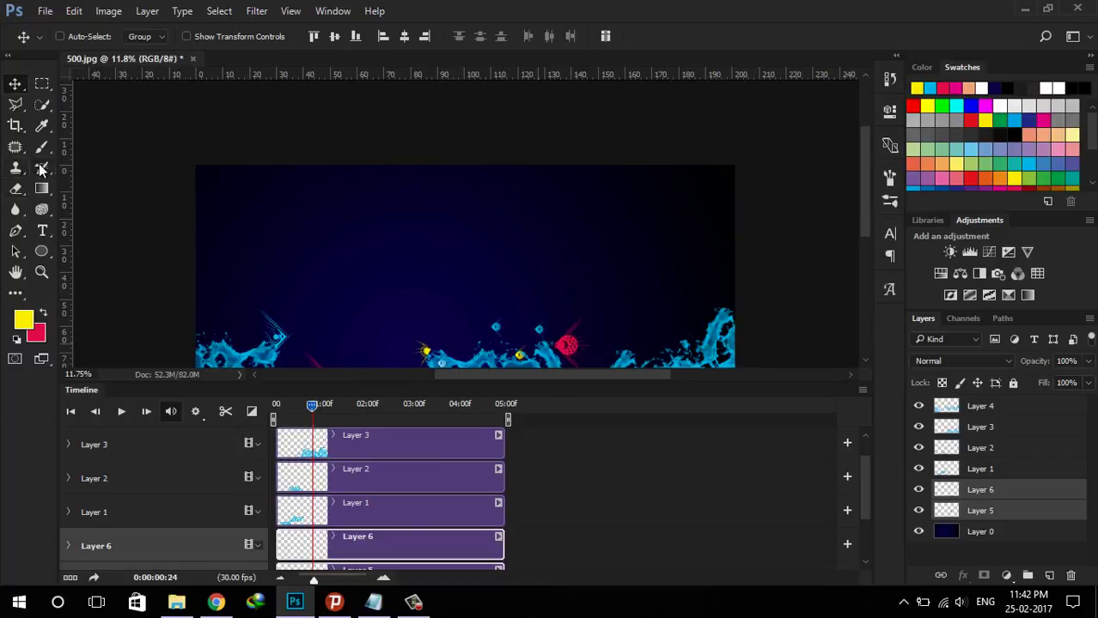
left_click_drag(864, 225, 863, 283)
left_click_drag(865, 472, 865, 540)
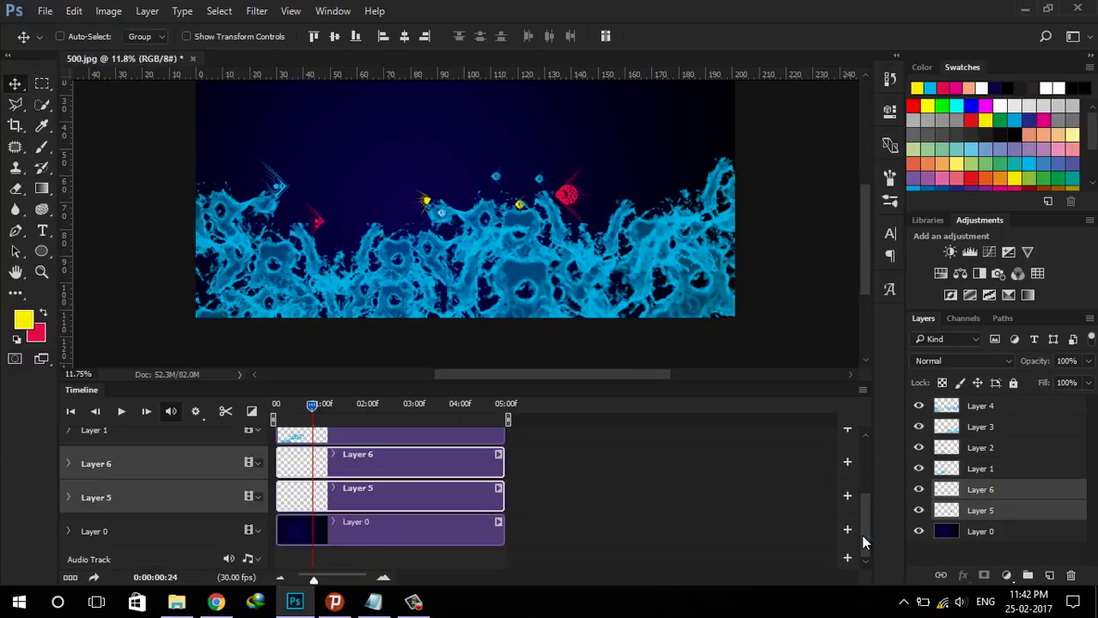
Turn on Loop Playback and replay the fish animation from its first frame
left_click(205, 420)
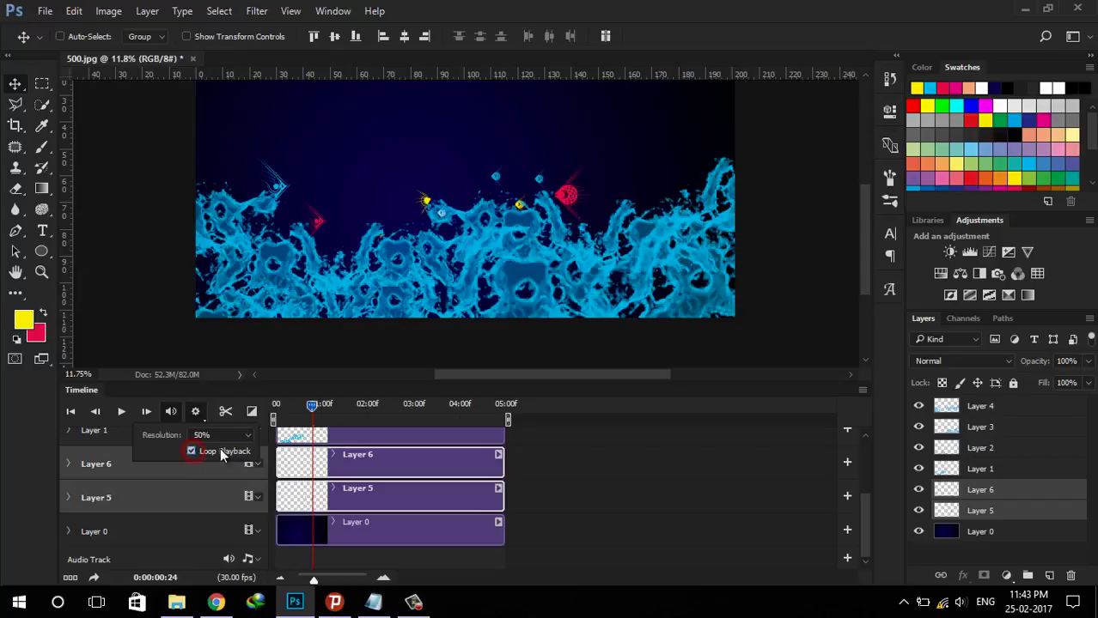
left_click(309, 407)
left_click(278, 416)
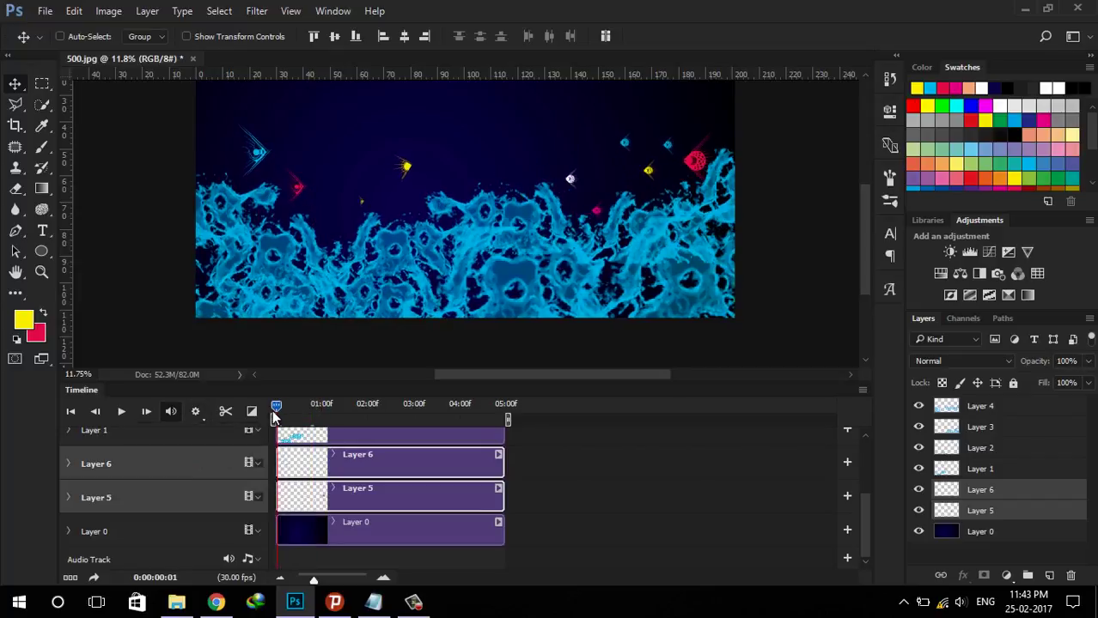
key("space")
left_click(279, 418)
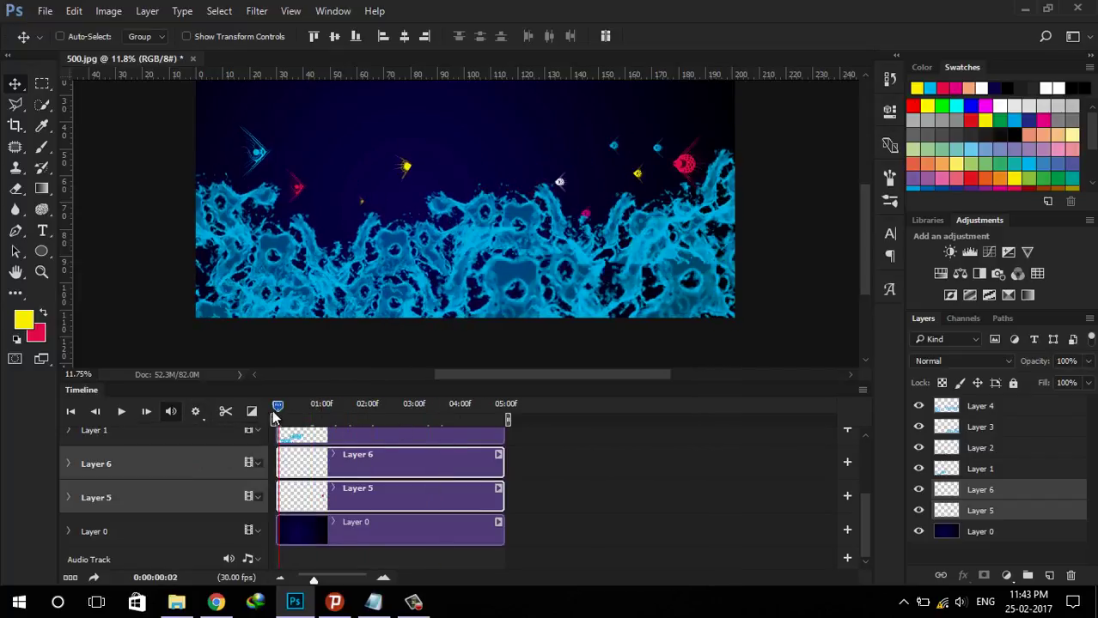
left_click(862, 390)
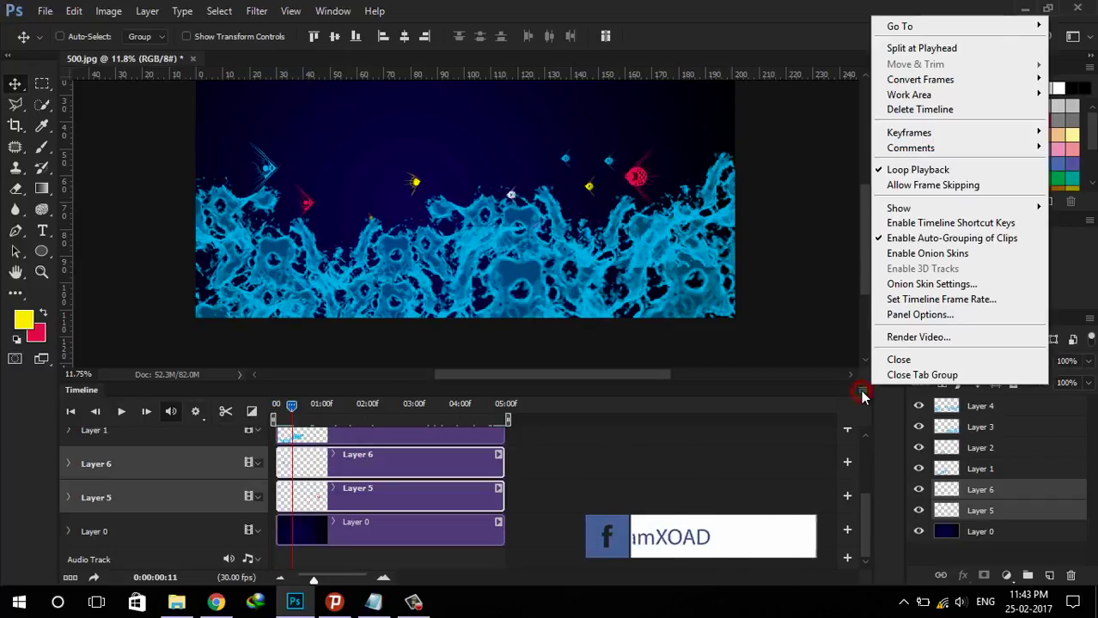
Render 500.mp4 as H.264 High Quality at 4096 x 2304, 30 fps, all frames
left_click(925, 339)
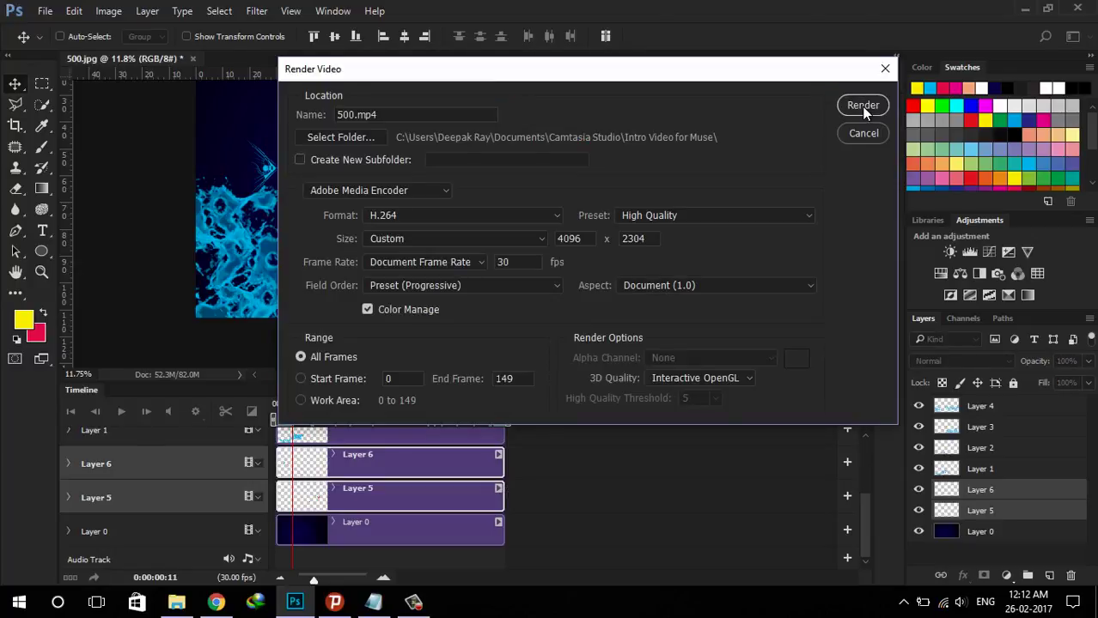
left_click(863, 107)
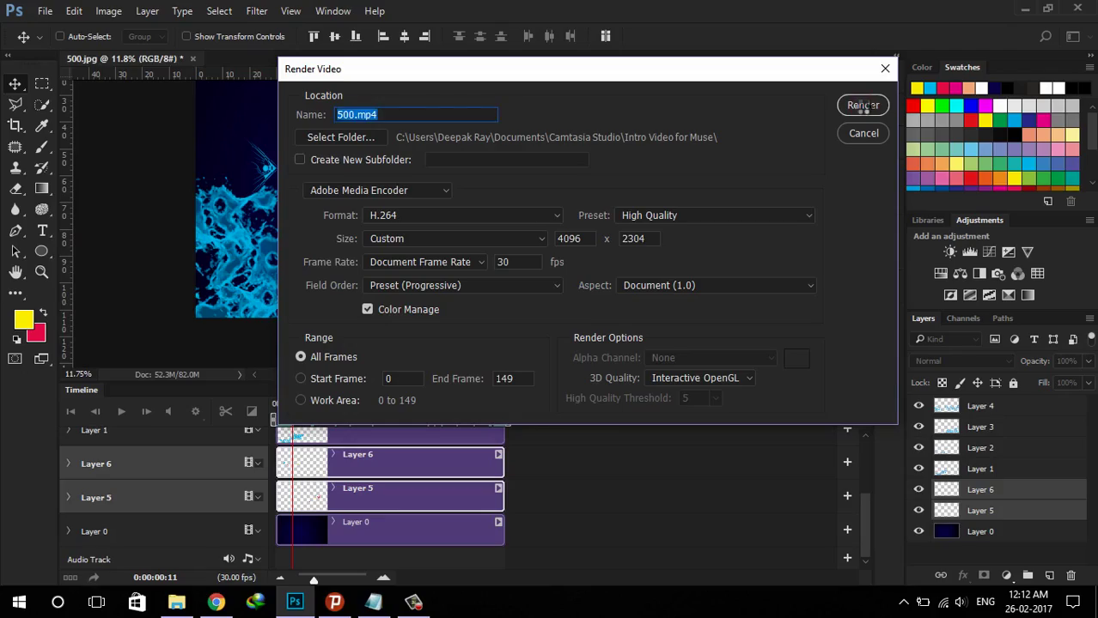